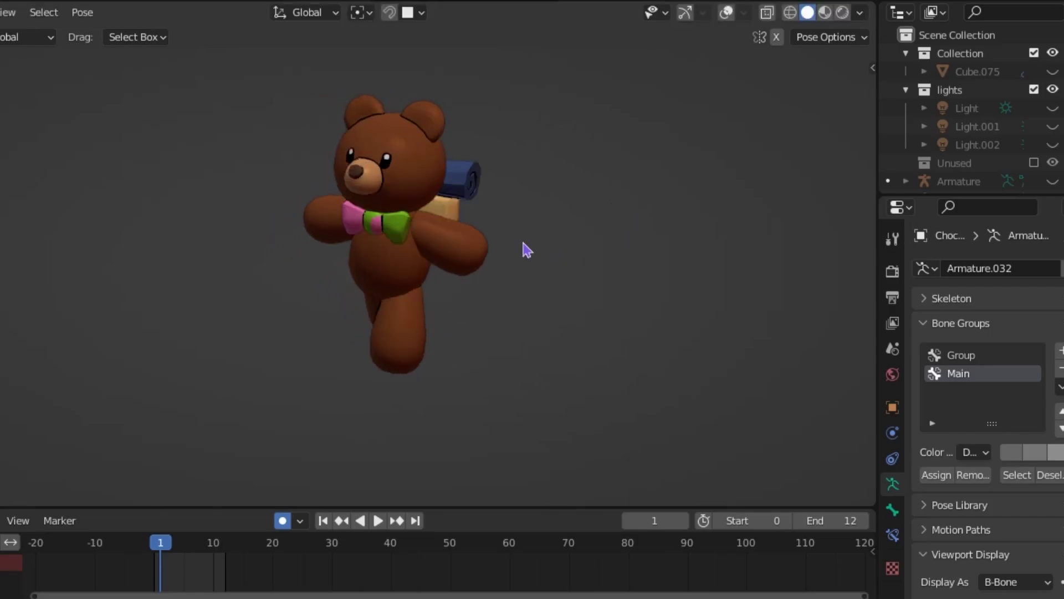
Move the bear's selected pose bone along the Z axis twice, ending the second move about 0.2 m lower
key("g")
key("z")
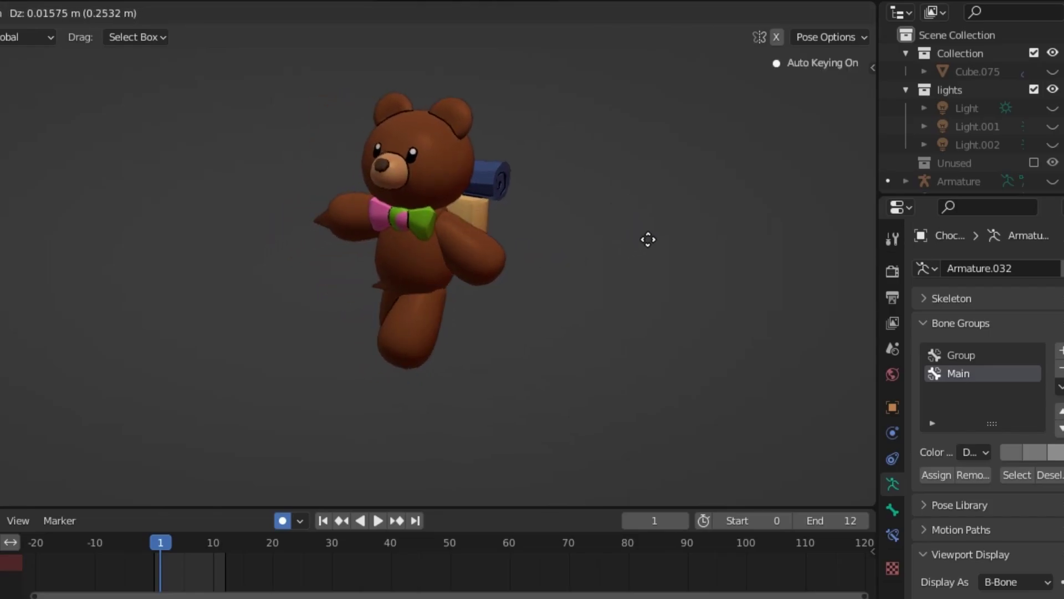
left_click(608, 251)
key("g")
key("z")
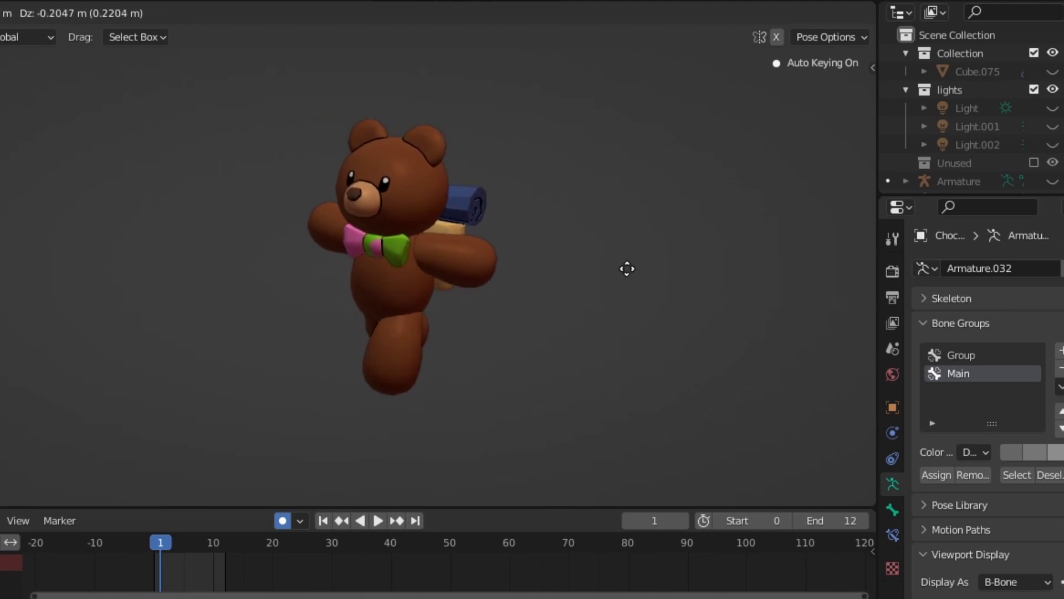
left_click(631, 266)
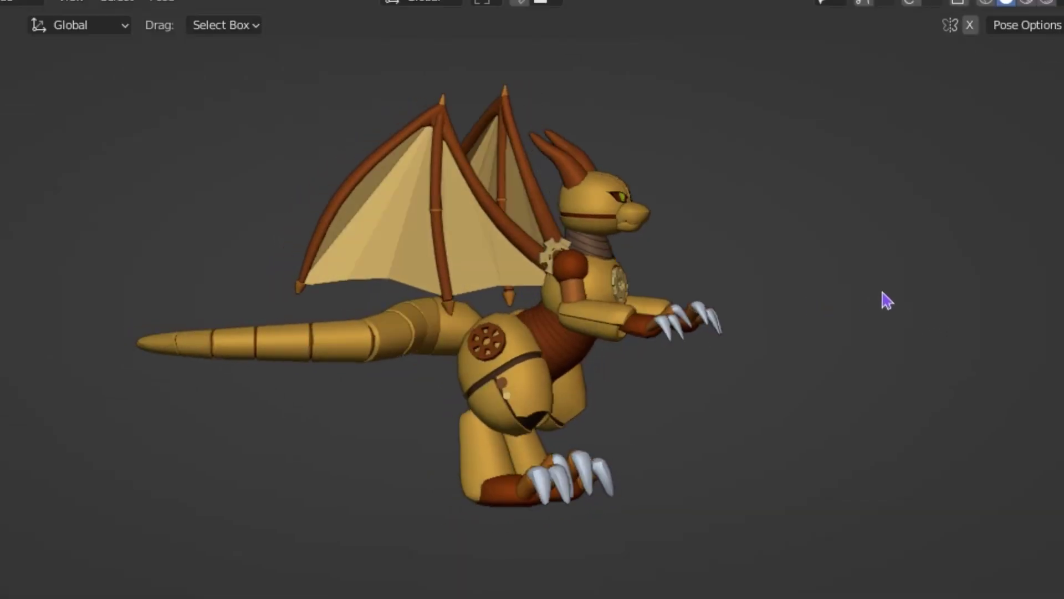
middle_click_drag(882, 293, 799, 303)
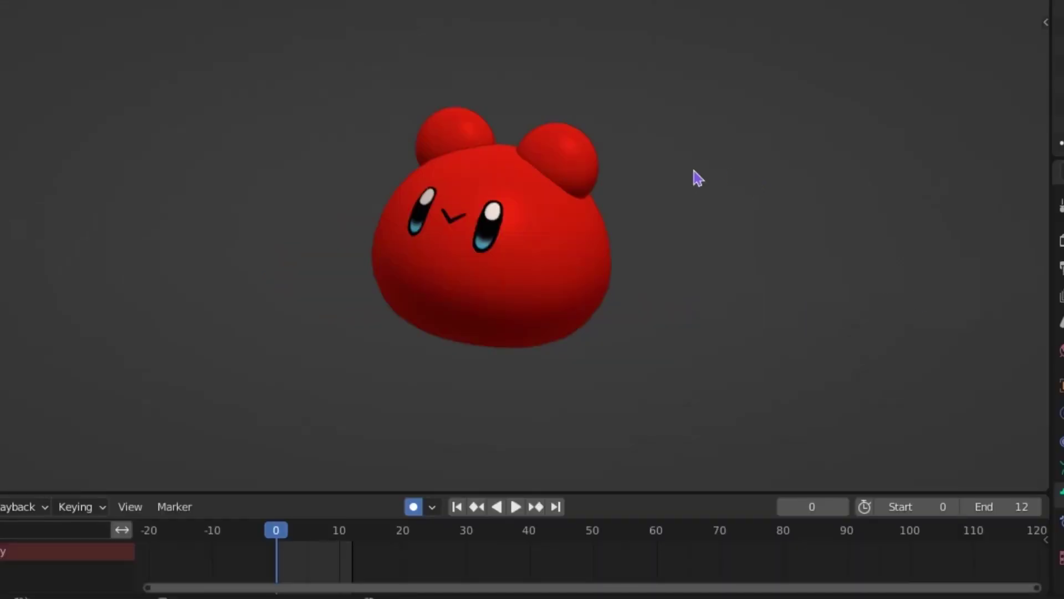
key("g")
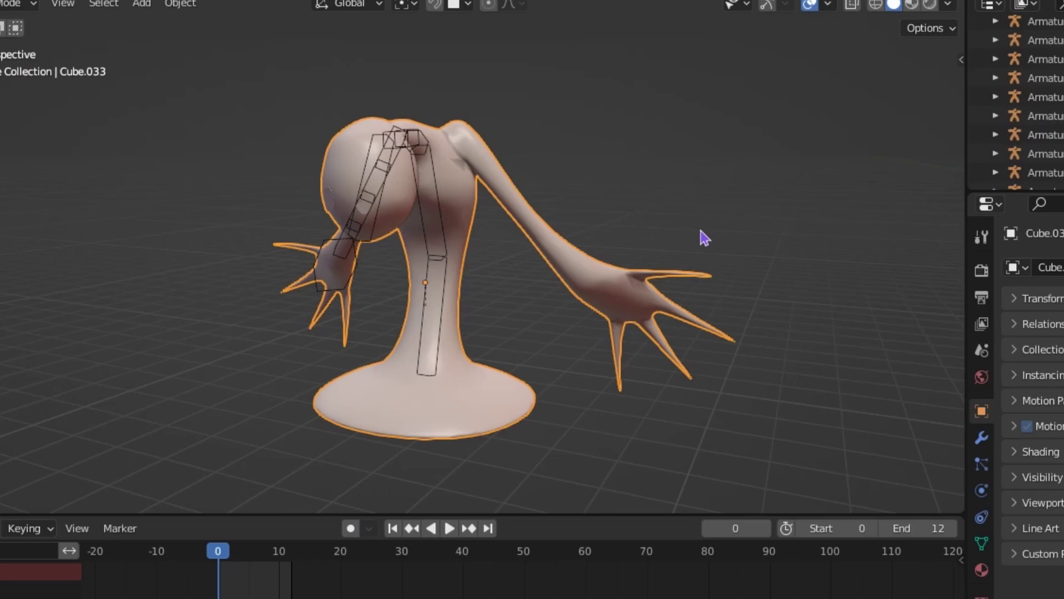
Select the long-armed character mesh together with its armature and bring up the parenting options
left_click(705, 239)
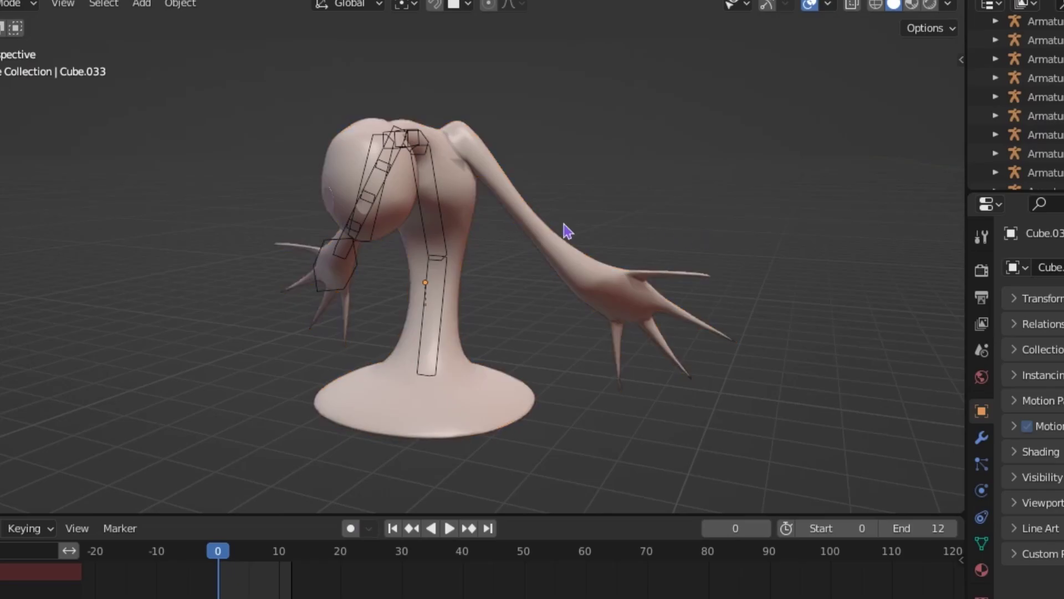
left_click(546, 233)
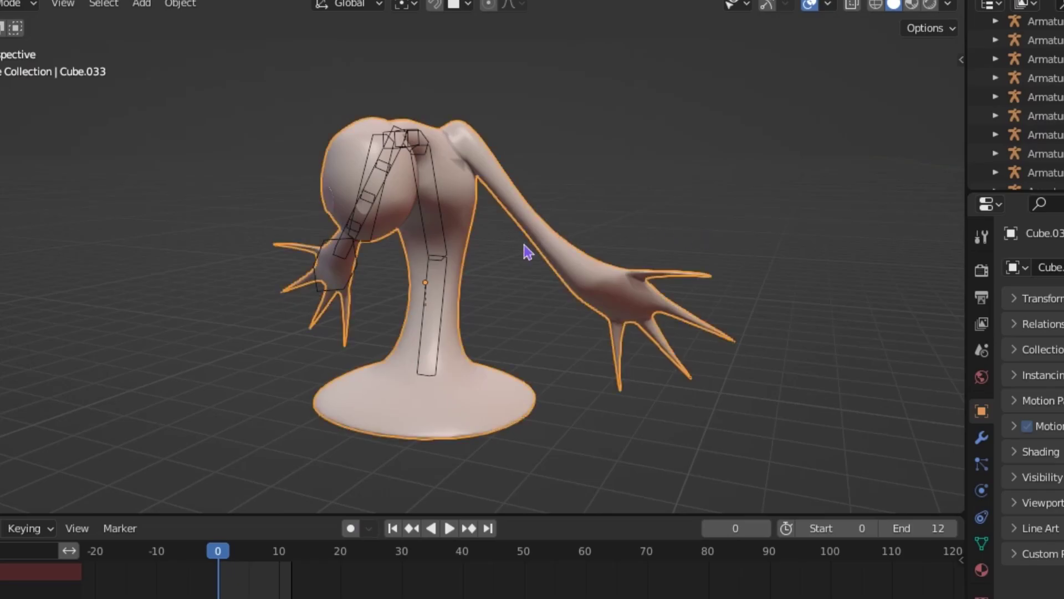
left_click(451, 270, "shift")
key("ctrl+p")
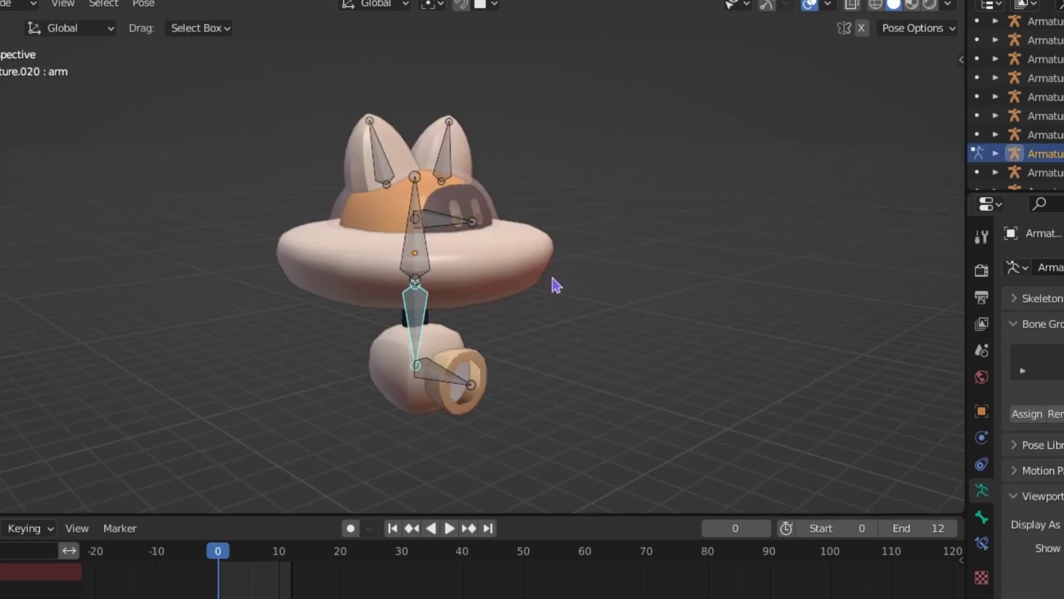
Test the saucer character's rig by moving the arm and body bones and rotating the body, cancelling each transform
key("g")
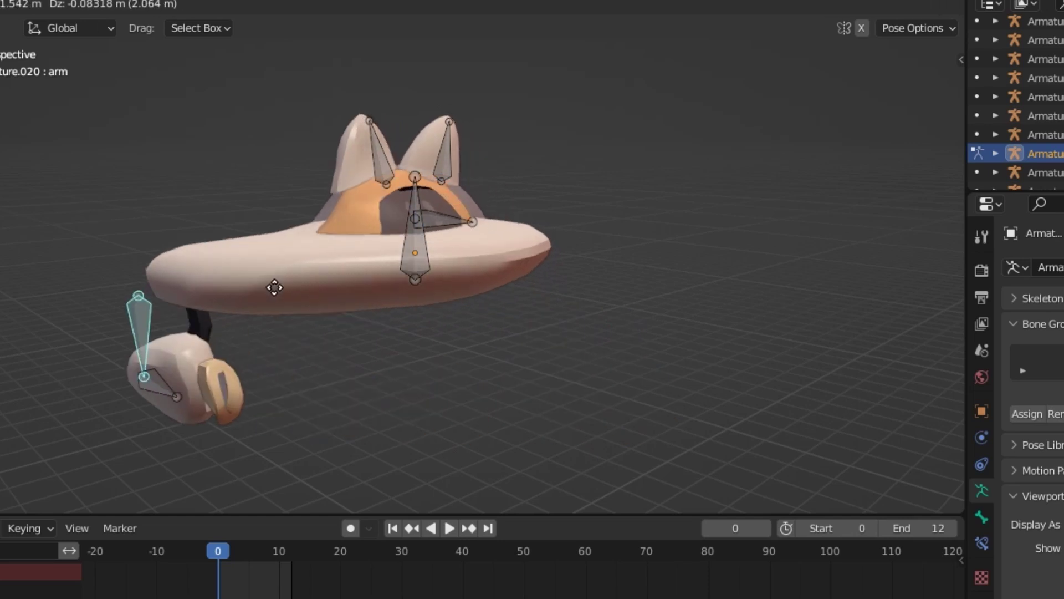
right_click(332, 284)
left_click(422, 254)
key("g")
right_click(438, 327)
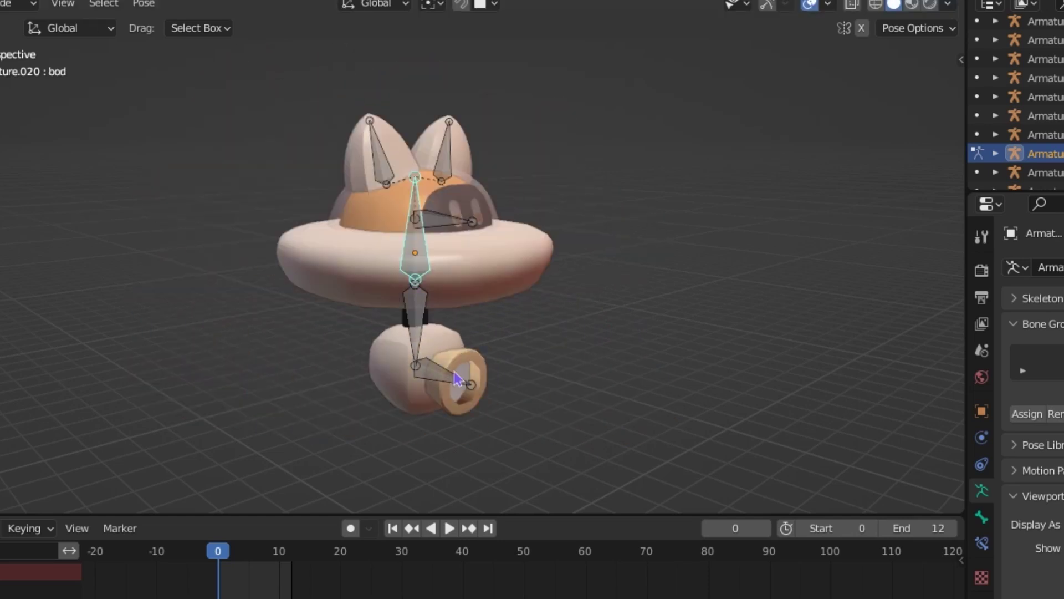
key("r")
right_click(375, 427)
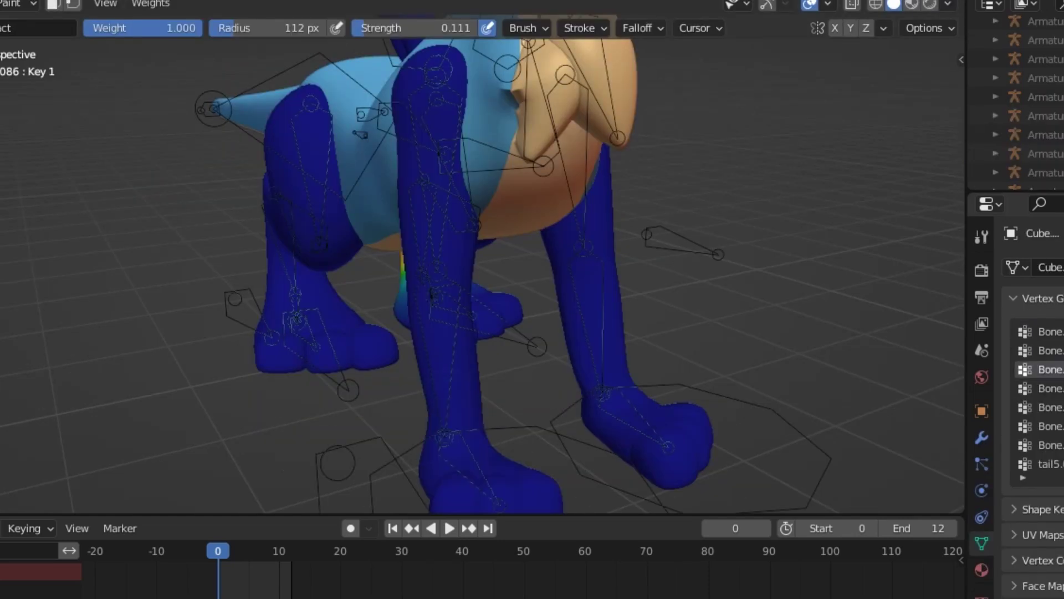
Examine the weights of several leg vertex groups on the blue creature, including the hind leg seen from the side
left_click(1050, 369)
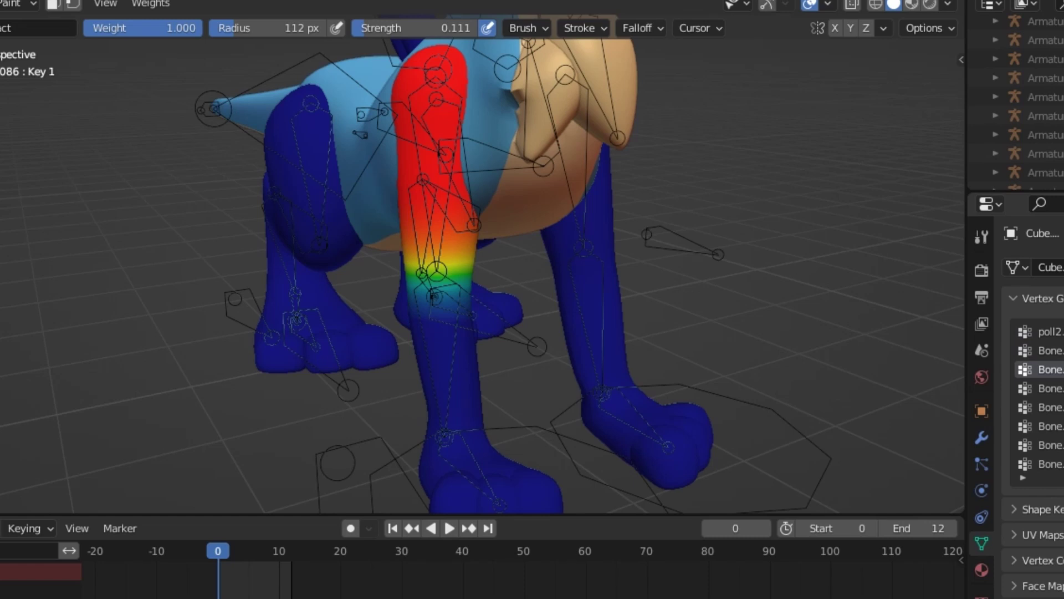
left_click(1049, 350)
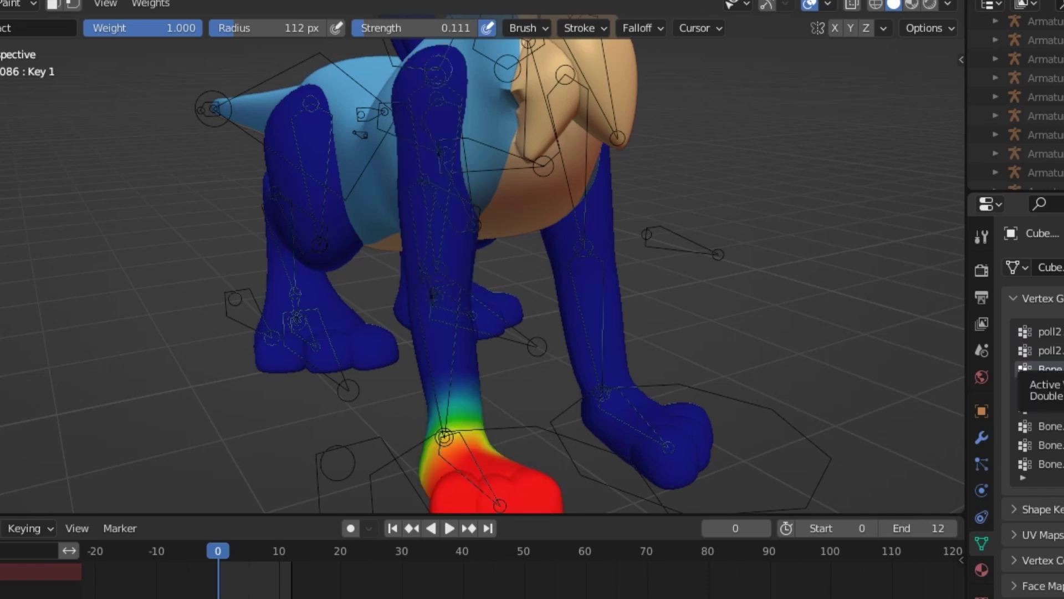
left_click(1049, 426)
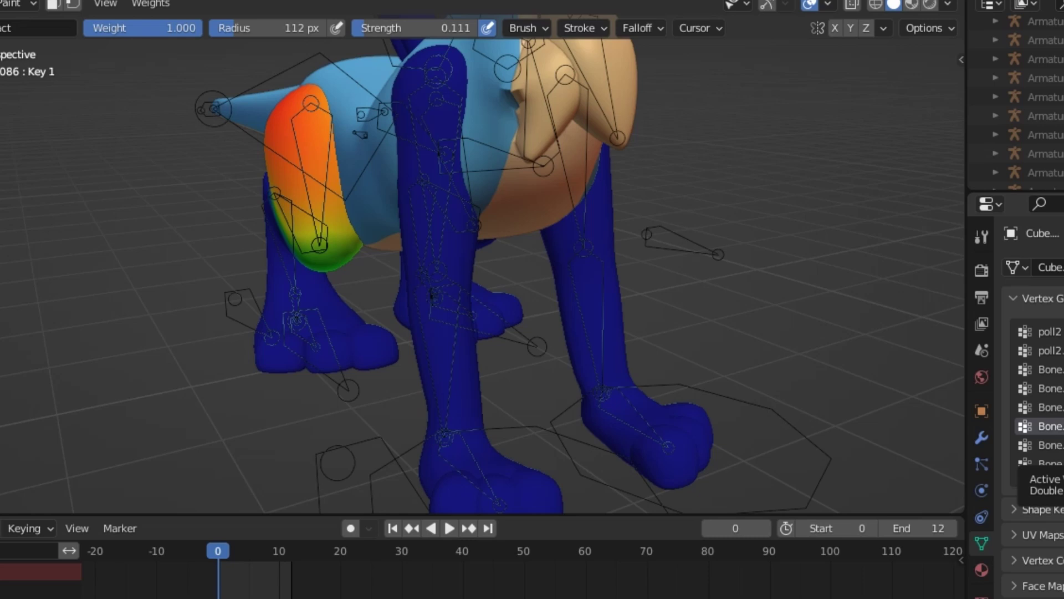
left_click(1050, 445)
mouse_move(920, 398)
middle_mouse_down()
mouse_move(808, 357)
mouse_move(1054, 404)
middle_mouse_up()
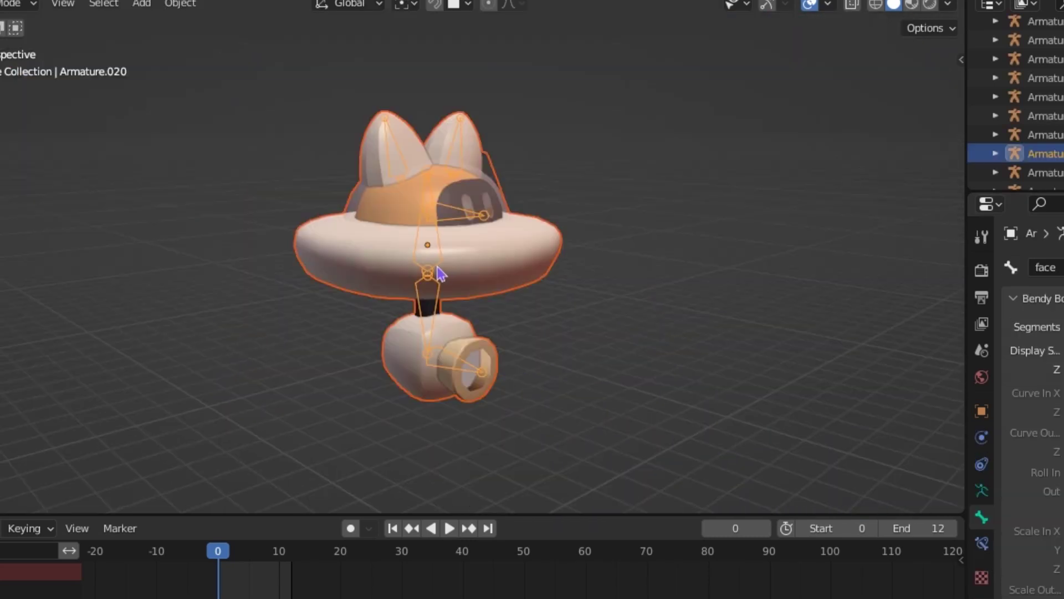
Parent the saucer character mesh to its armature with empty groups
key("ctrl+p")
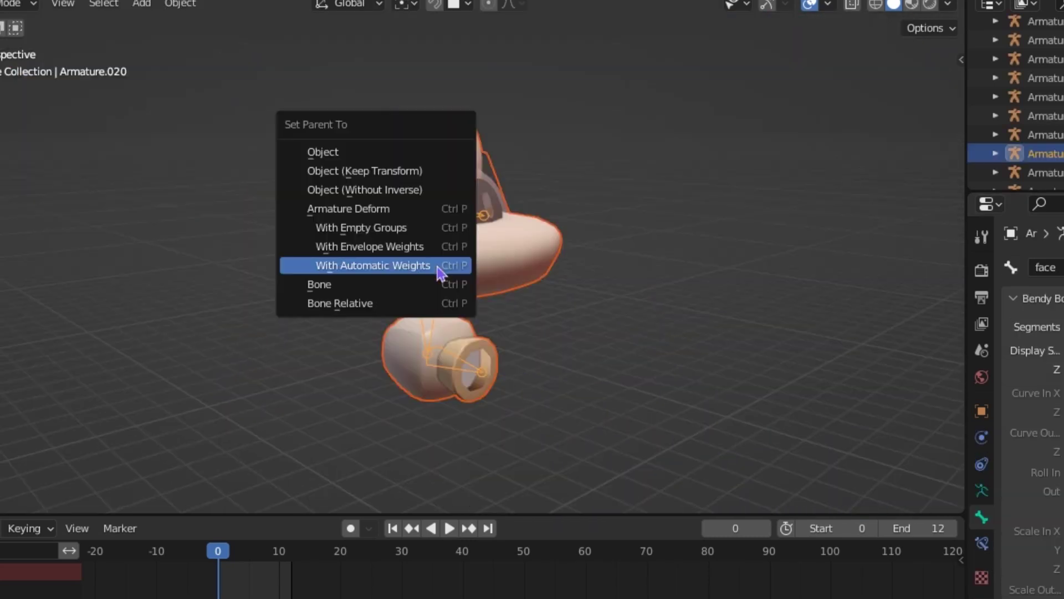
left_click(366, 230)
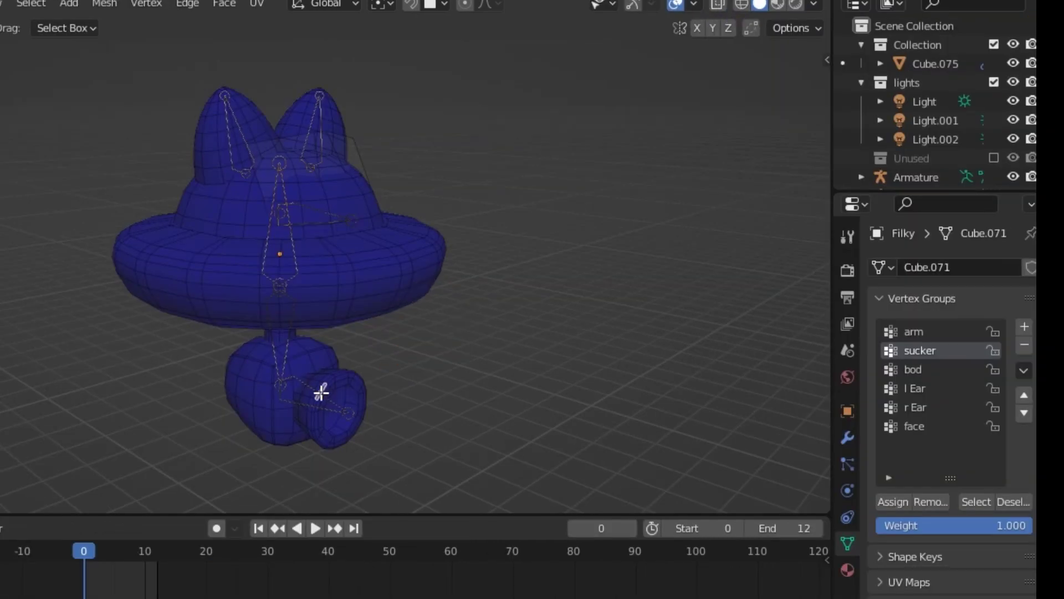
Assign the linked geometry of the hanging pod and its ring to the sucker vertex group at weight 1.000, and leave Edit Mode
key("l")
key("l")
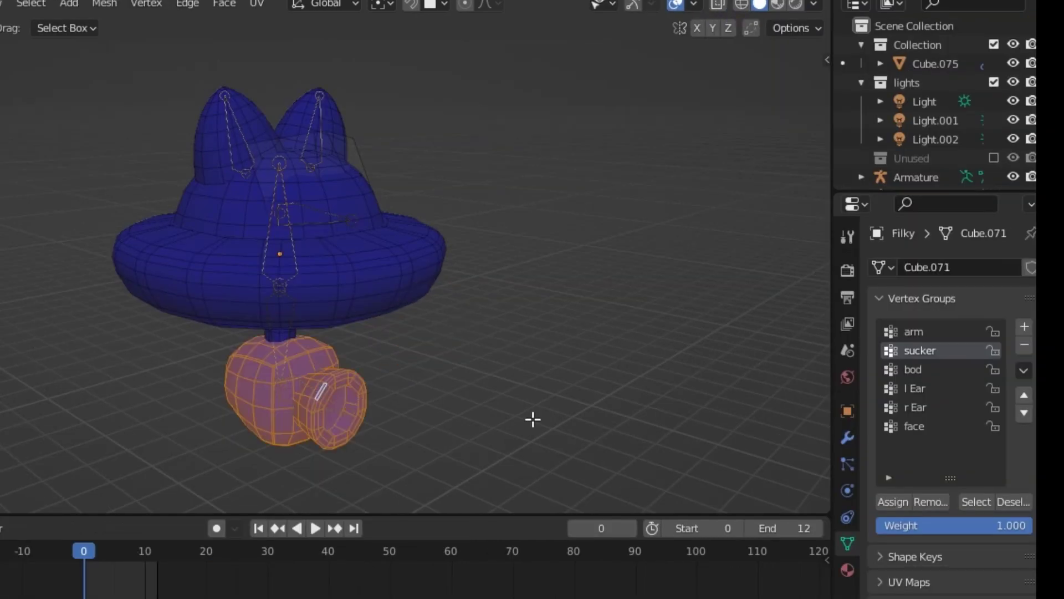
left_click(893, 502)
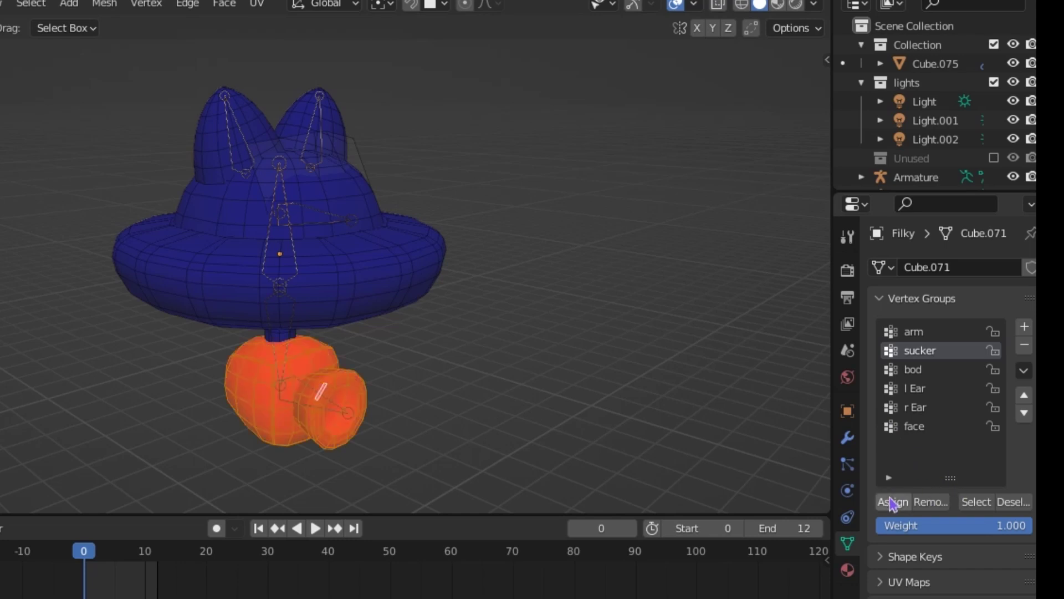
key("Tab")
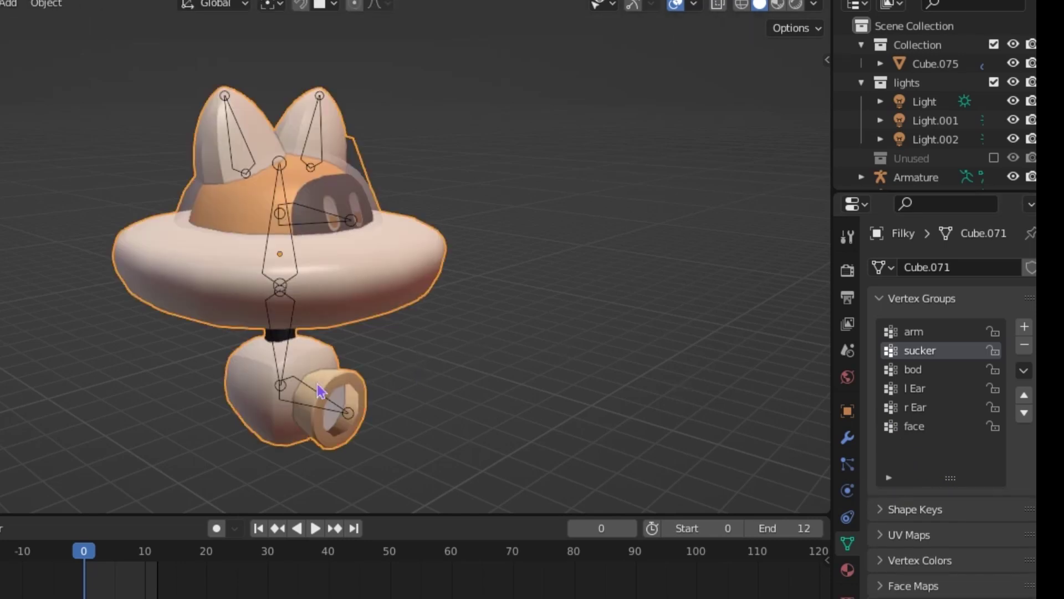
Rotate the sucker bone in Pose Mode to check how the ring follows it
left_click(319, 392)
key("ctrl+Tab")
key("r")
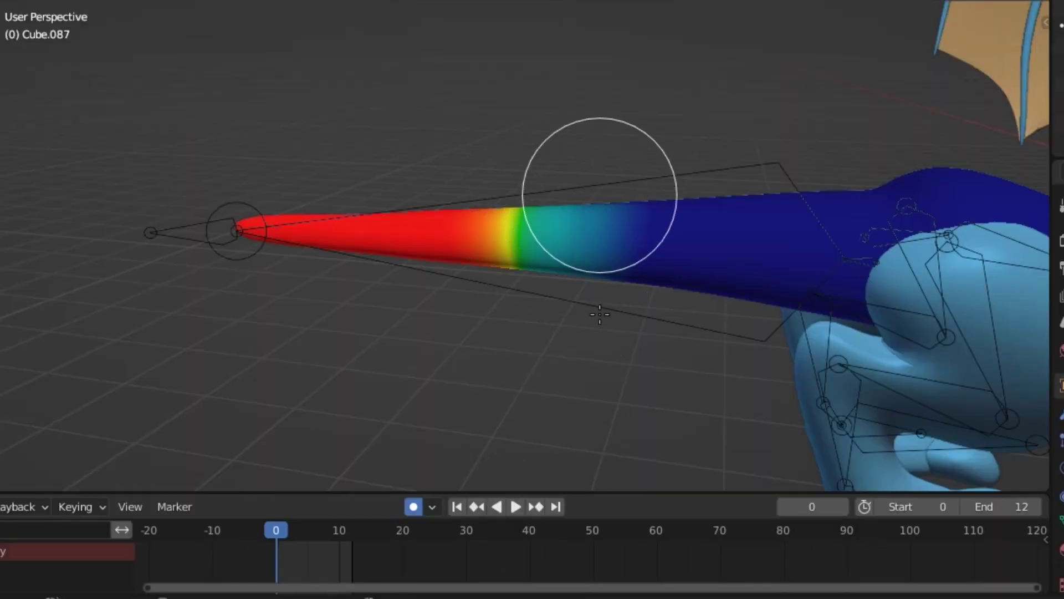
mouse_move(600, 315)
left_mouse_down()
mouse_move(509, 256)
mouse_move(554, 256)
left_mouse_up()
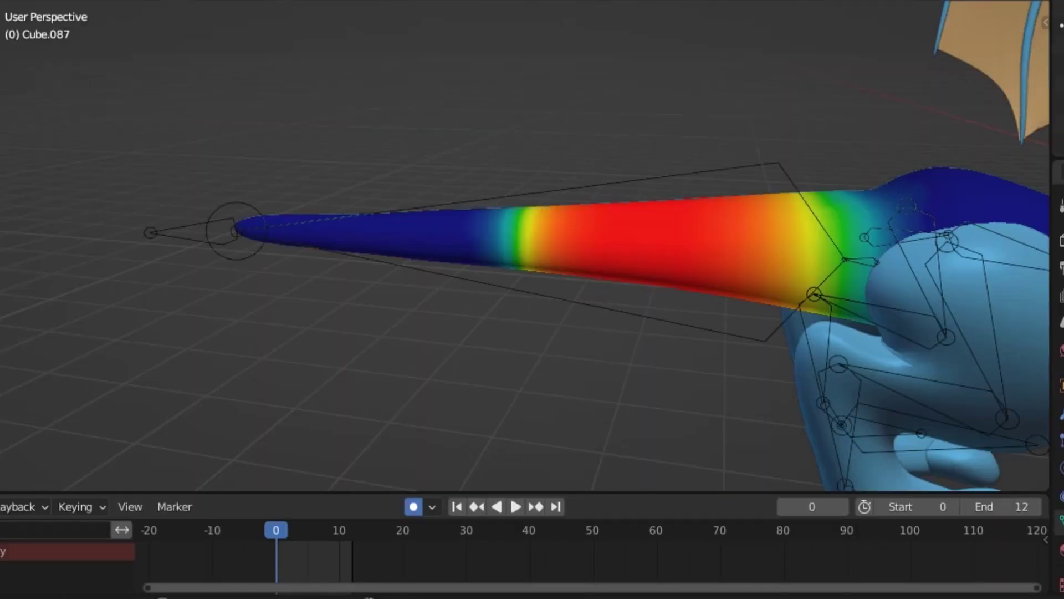
mouse_move(525, 216)
left_mouse_down()
mouse_move(506, 214)
mouse_move(449, 255)
mouse_move(561, 245)
mouse_move(484, 244)
mouse_move(599, 285)
mouse_move(424, 263)
left_mouse_up()
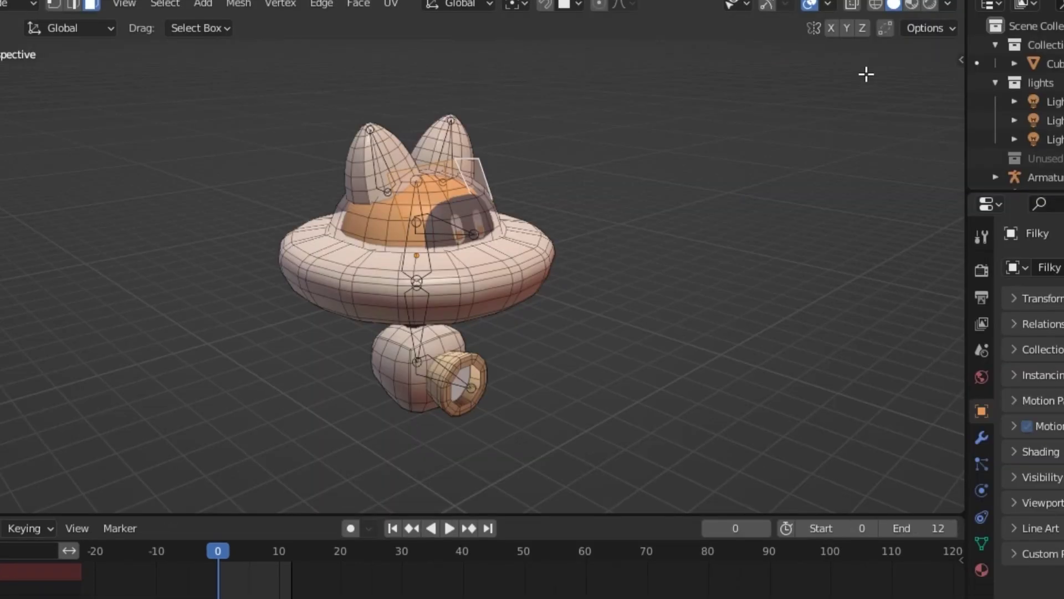
Turn on the Vertex Group Weights overlay for mesh editing in the viewport
left_click(829, 4)
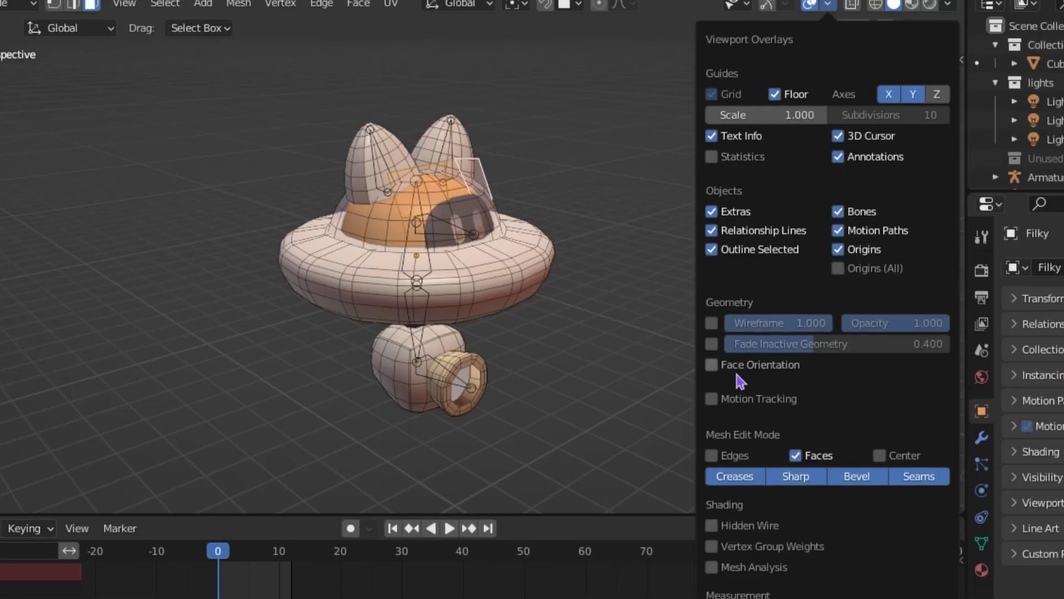
scroll(759, 552, "down", 1)
left_click(760, 527)
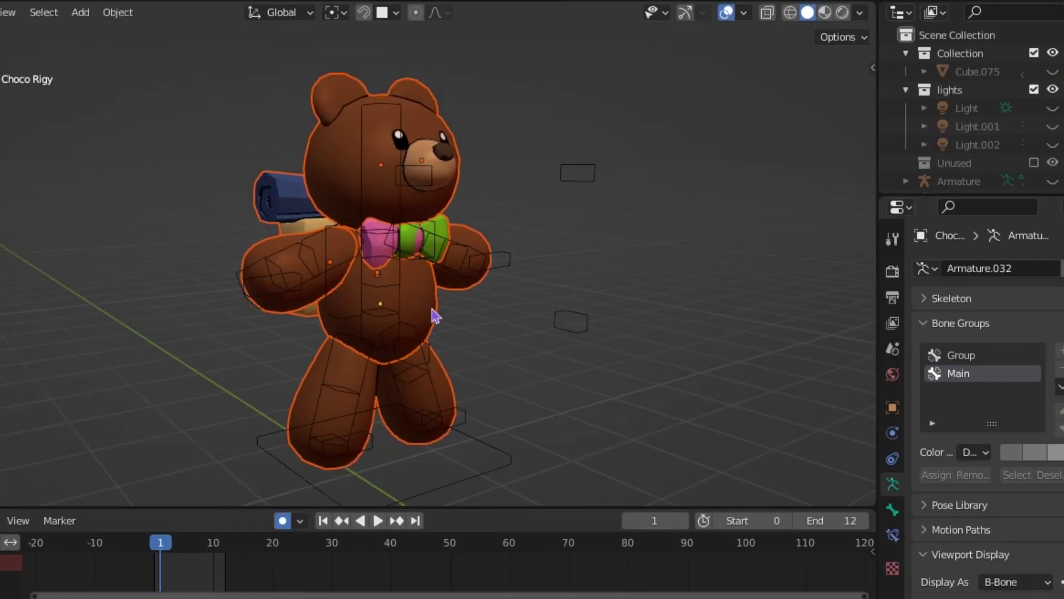
Enter Edit Mode on the bear mesh and inspect the weights of the legL 1, Bone.027 and Bone.028 vertex groups
left_click(433, 311)
key("Tab")
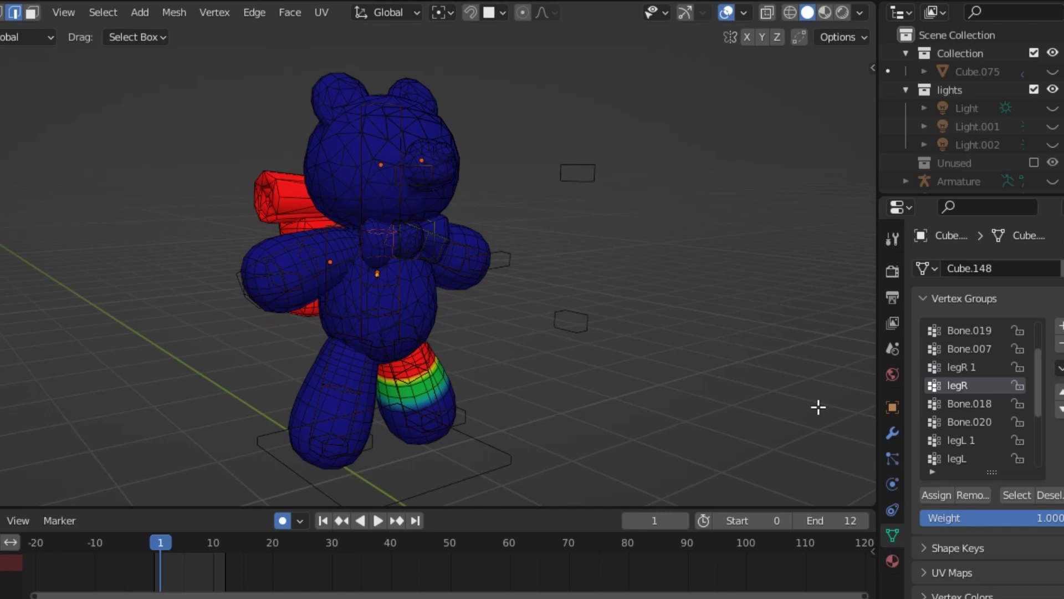
left_click(954, 405)
scroll(958, 406, "down", 2)
left_click(962, 405)
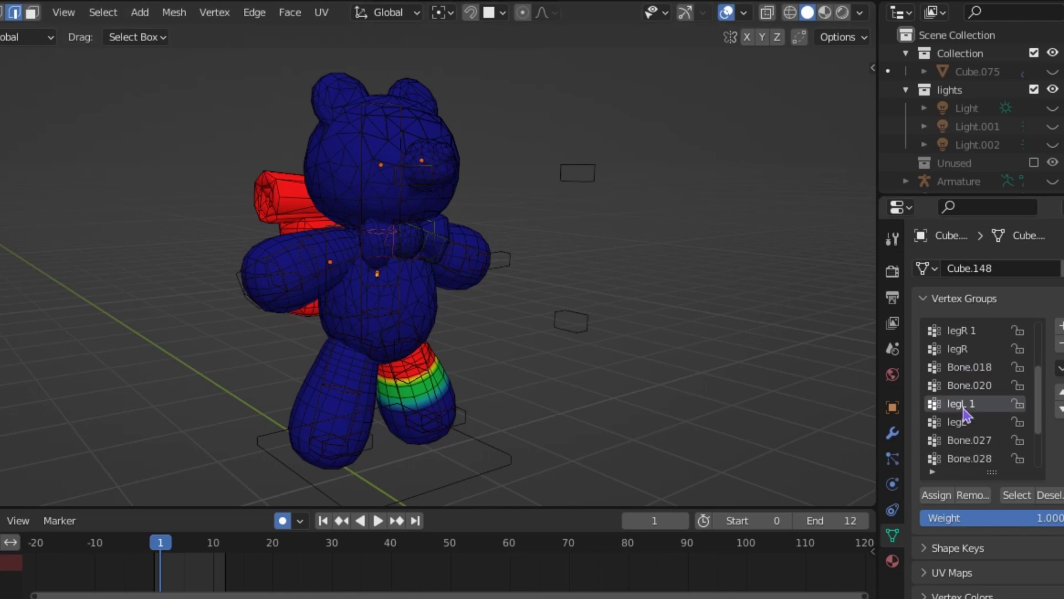
left_click(970, 442)
scroll(975, 432, "down", 2)
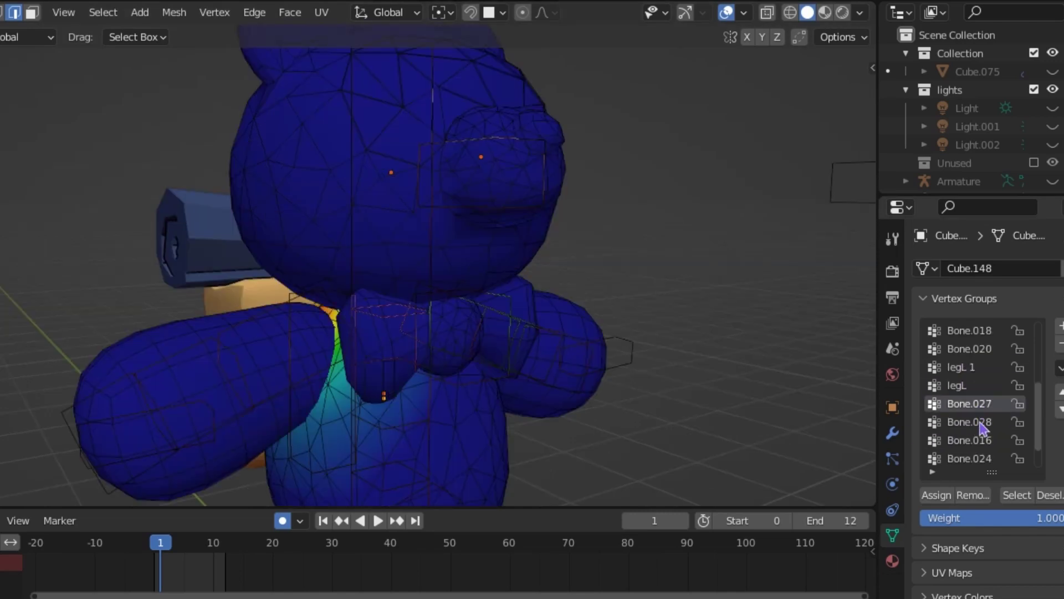
left_click(980, 424)
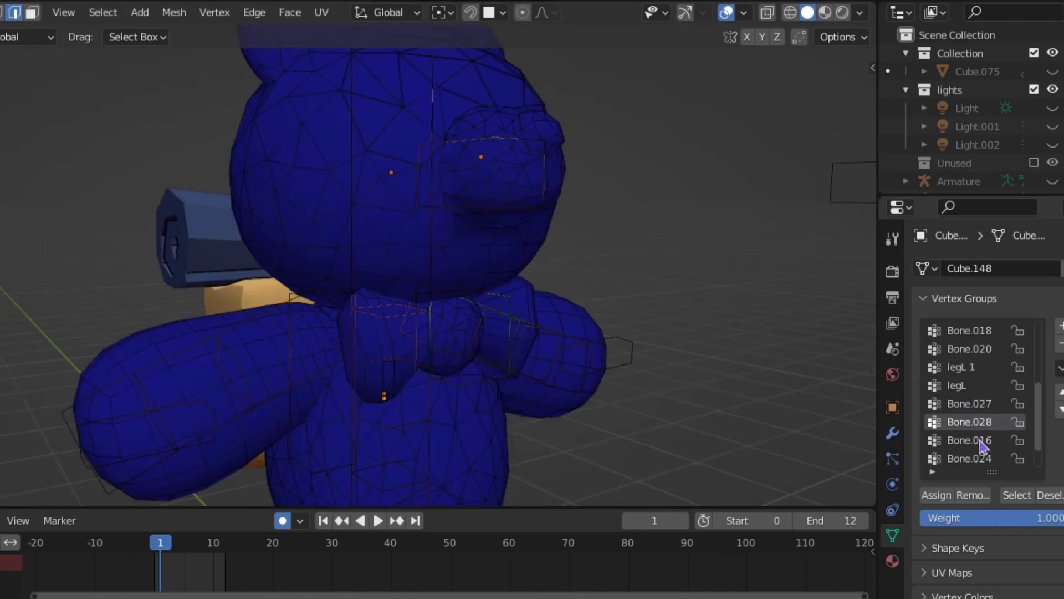
Inspect the weights of the bear's remaining vertex groups, including Bone.034, Bone.024 and Bone.028
left_click(980, 442)
scroll(981, 446, "down", 1)
left_click(980, 442)
scroll(981, 457, "down", 1)
left_click(981, 459)
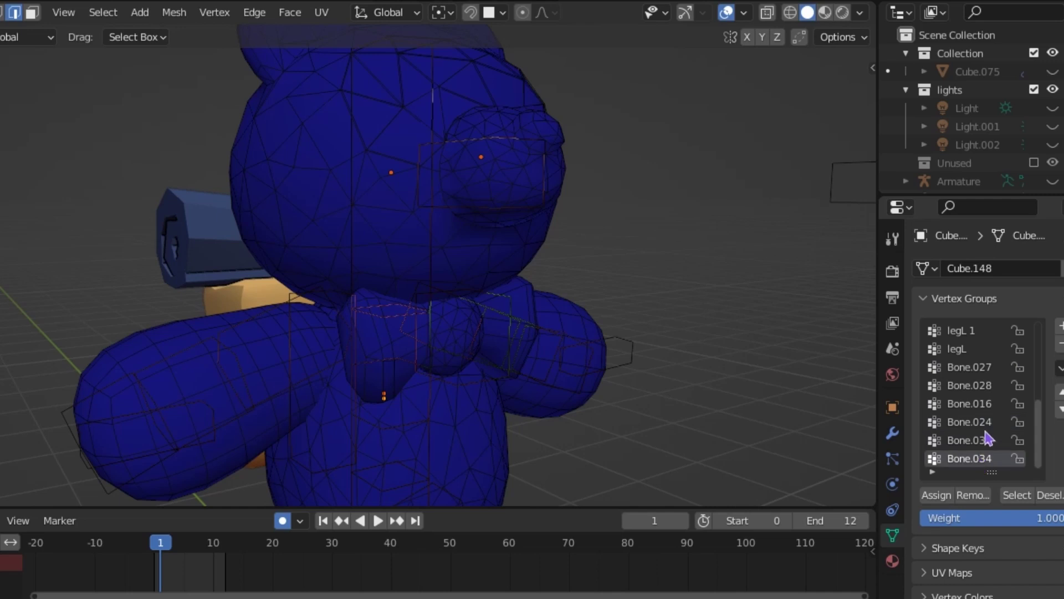
left_click(987, 422)
left_click(986, 386)
left_click(208, 376)
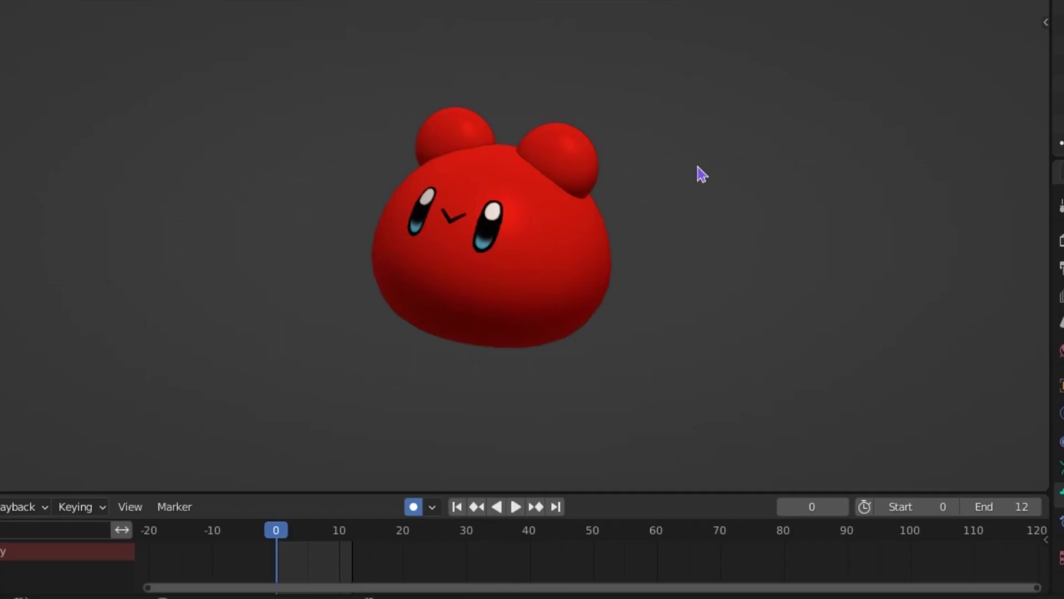
key("g")
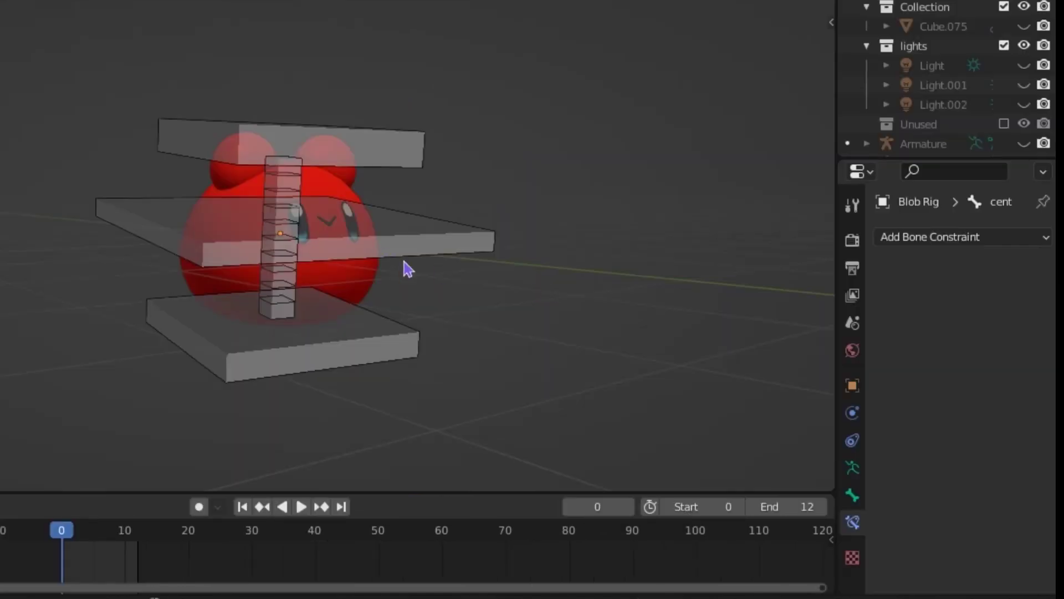
Add a Stretch To bone constraint to the segmented central bone of the blob rig
scroll(408, 269, "up", 1)
left_click(297, 203)
left_click(935, 237)
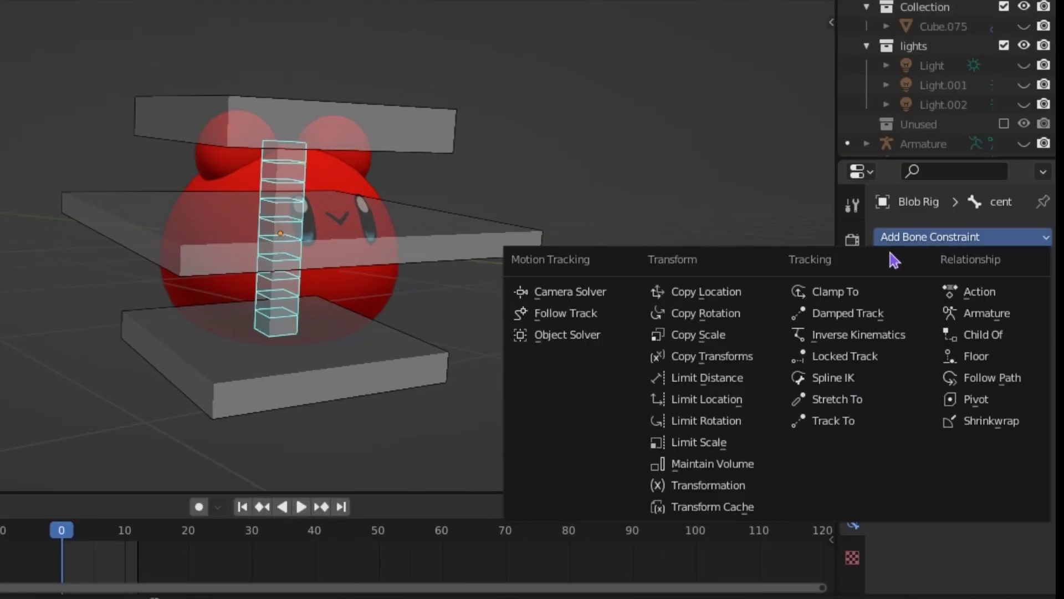
left_click(854, 400)
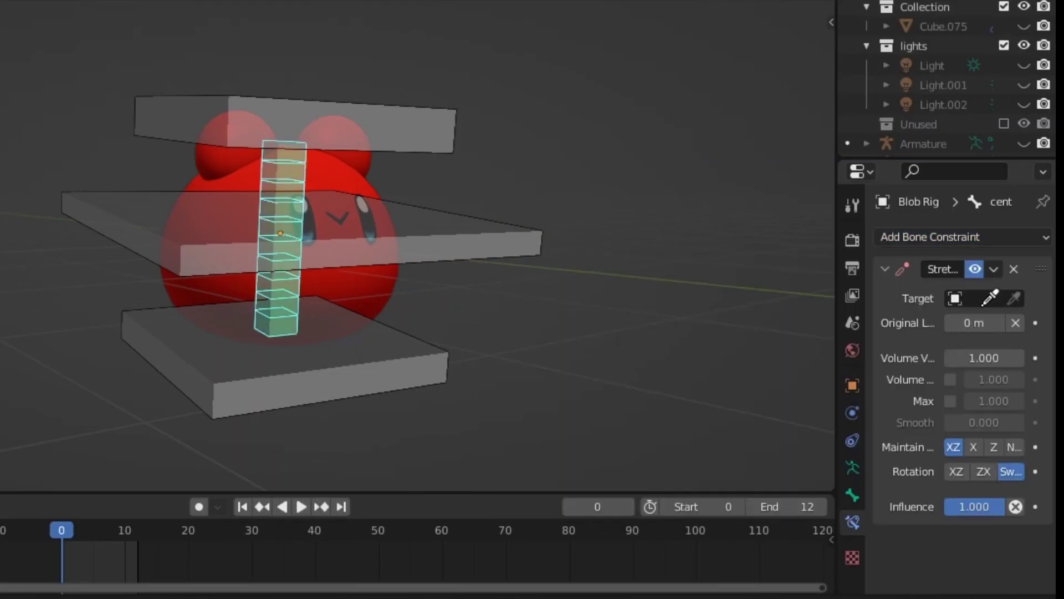
Set the Stretch To constraint's target to the Blob Rig armature and its bone to top
left_click(442, 150)
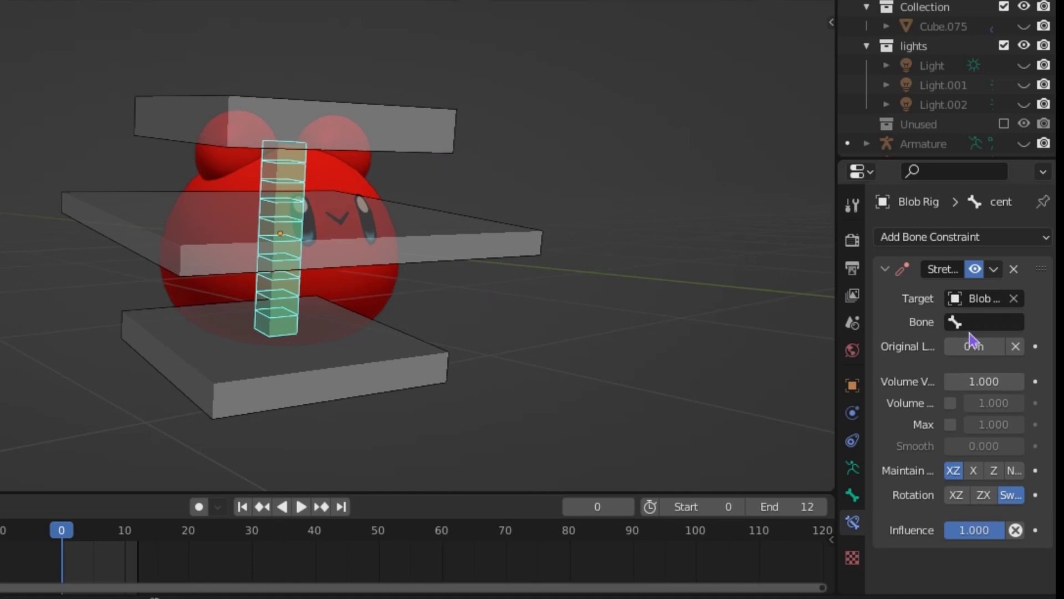
left_click(974, 324)
left_click(884, 410)
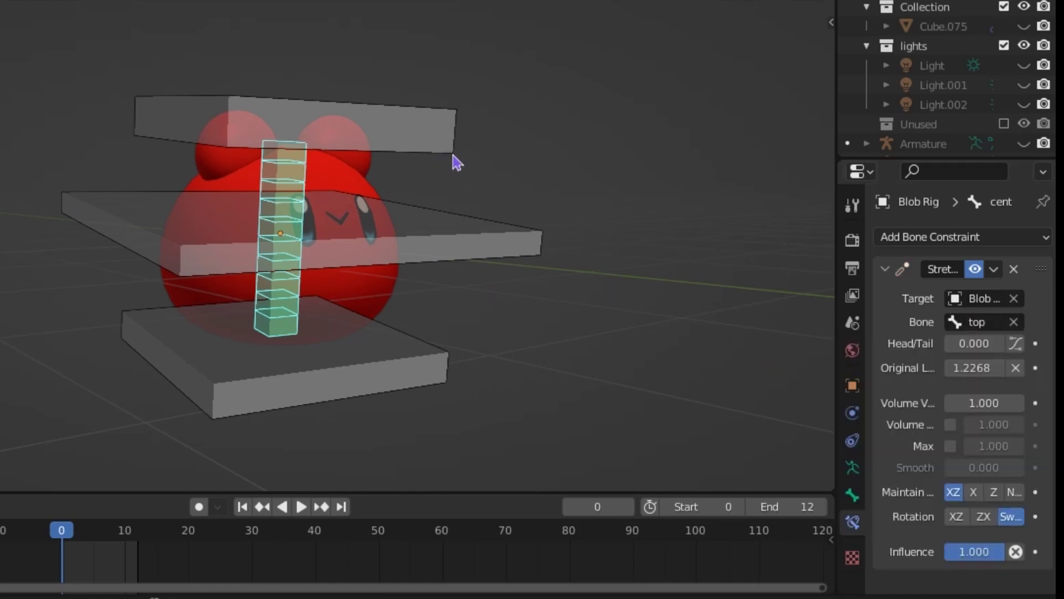
Add a Maintain Volume bone constraint to the cube's bone and scale the bone
left_click(427, 102)
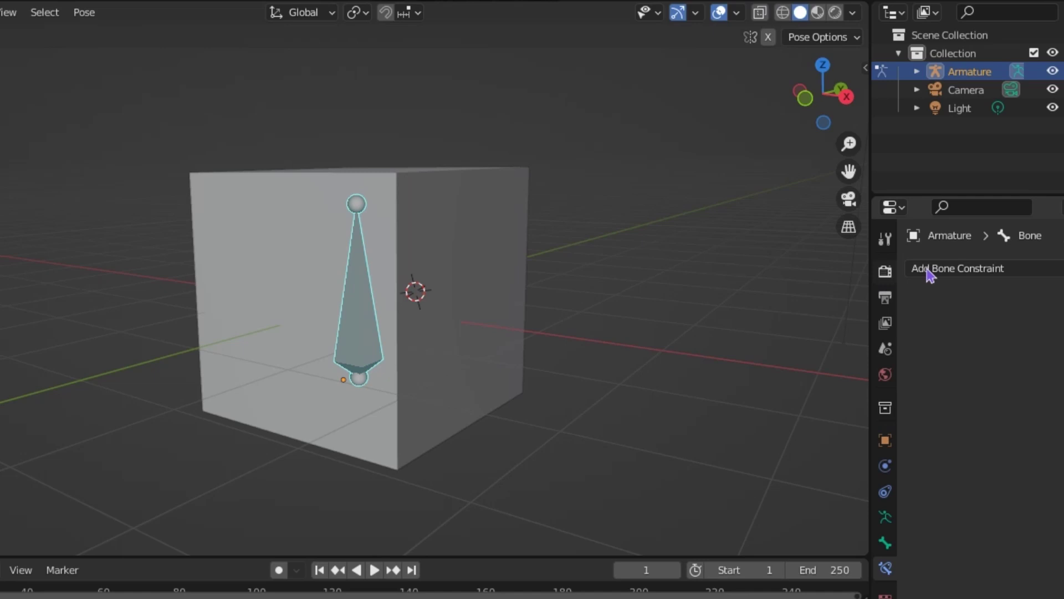
left_click(930, 272)
left_click(740, 480)
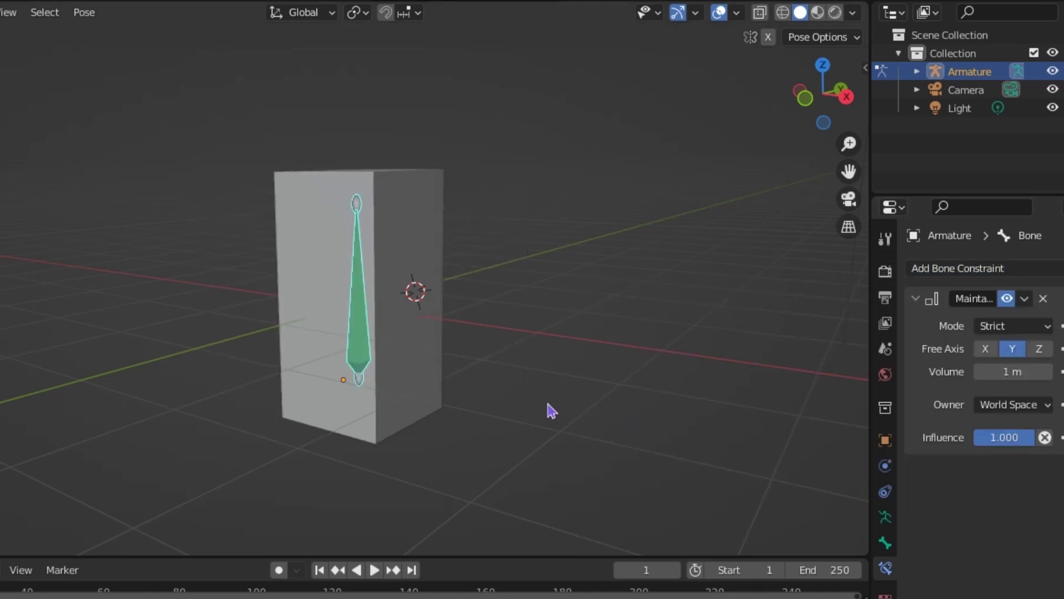
key("s")
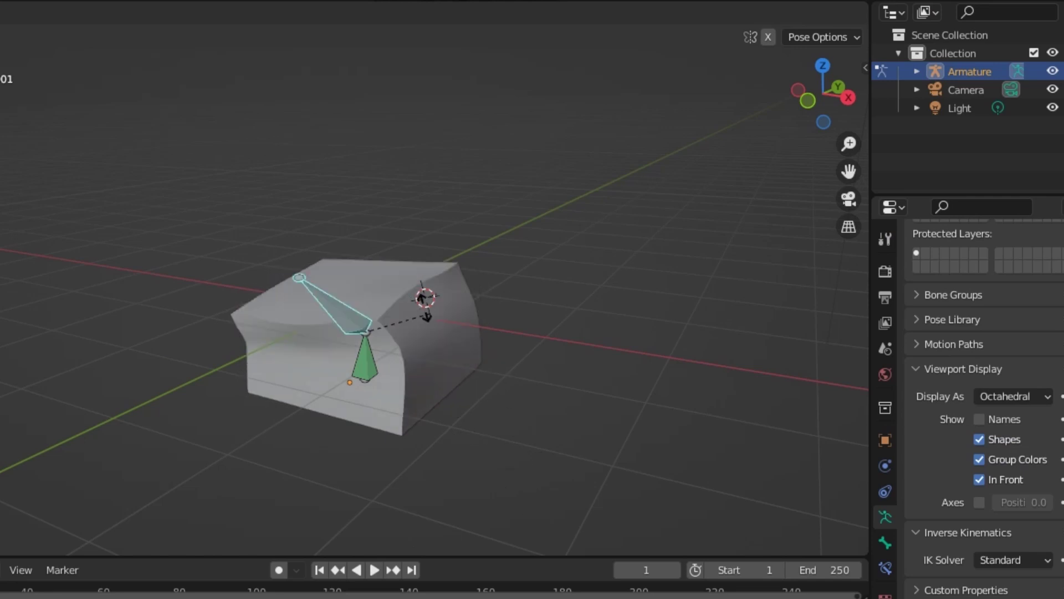
key("Escape")
key("s")
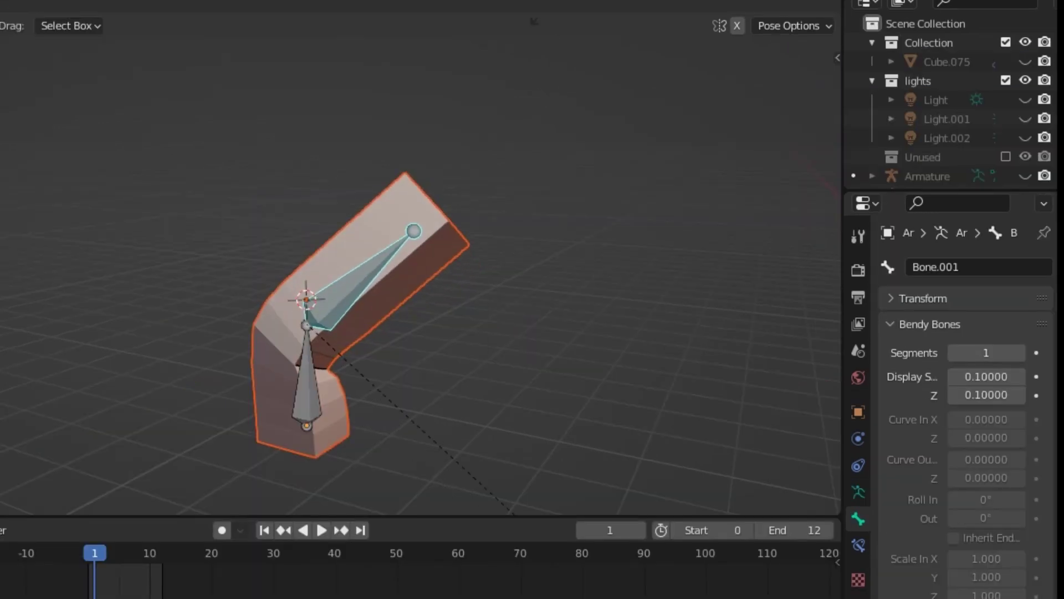
key("Escape")
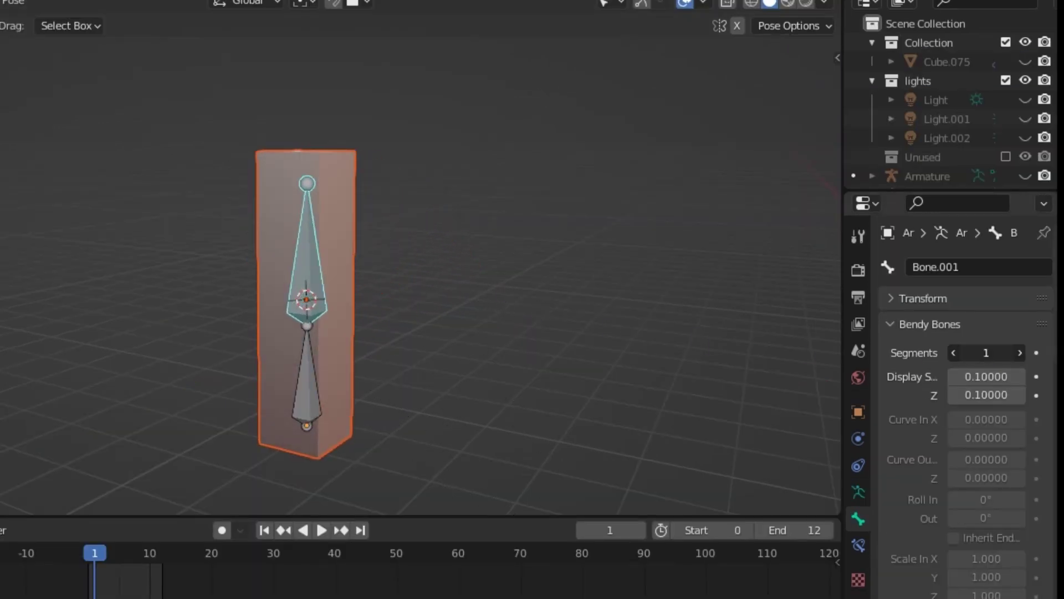
Set the Bendy Bones segments of Bone.001 to 13 and rotate the bone to bend the block's upper half
left_click_drag(986, 353, 1003, 353)
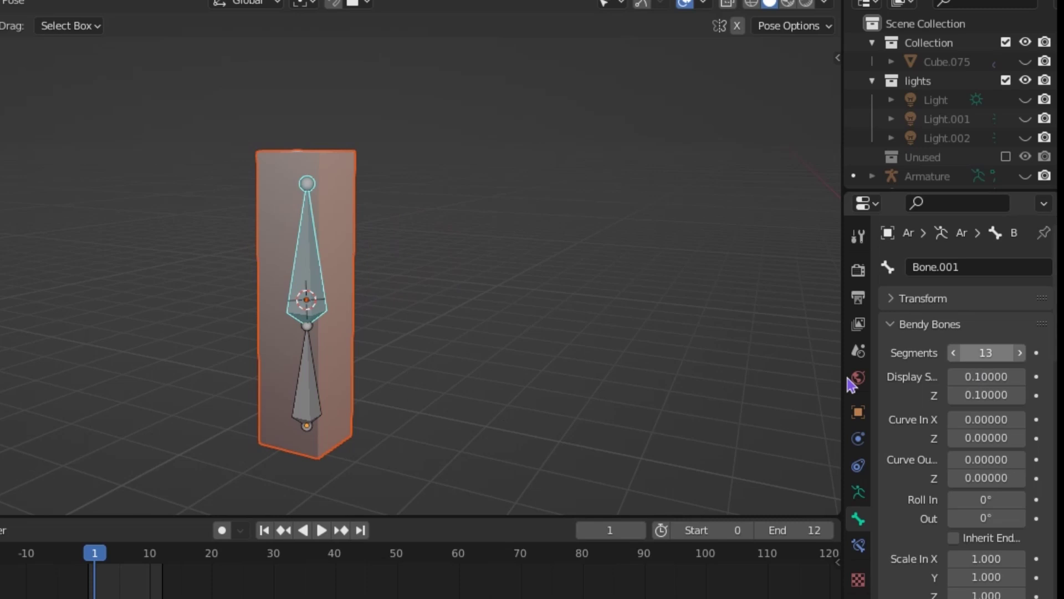
key("r")
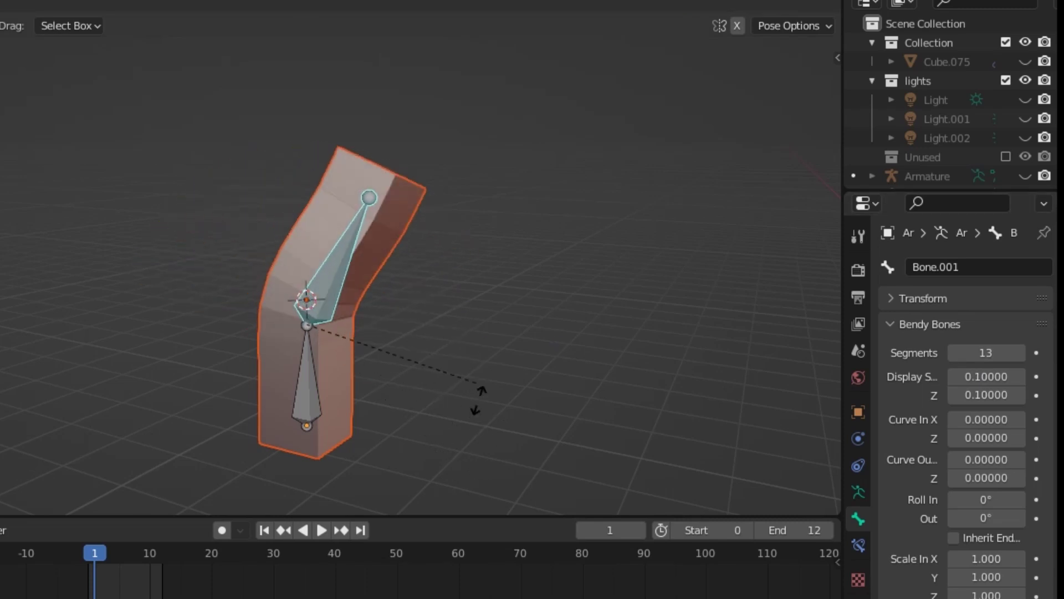
left_click(428, 255)
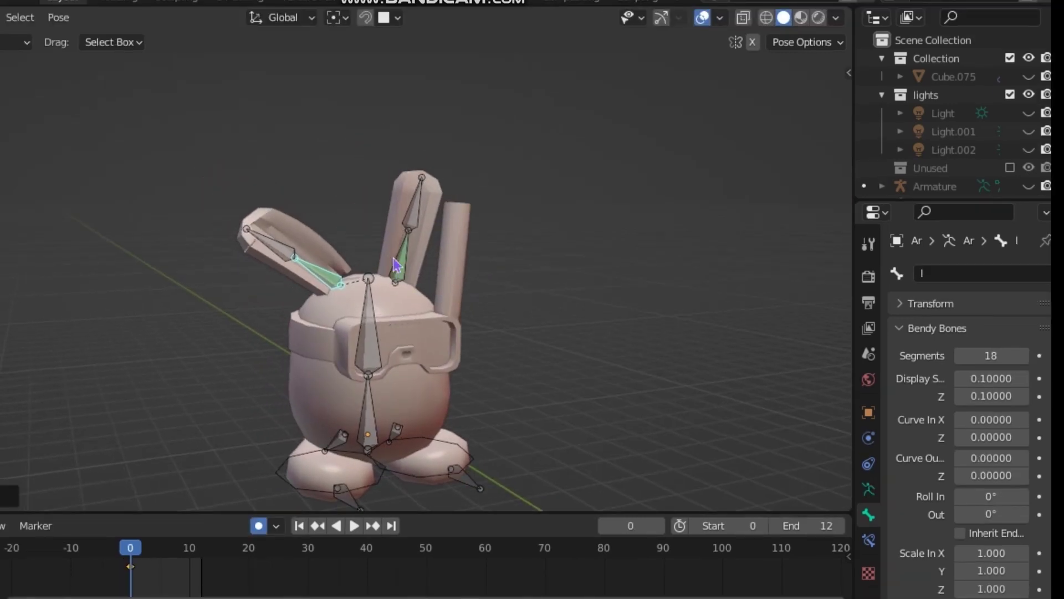
scroll(351, 206, "up", 5)
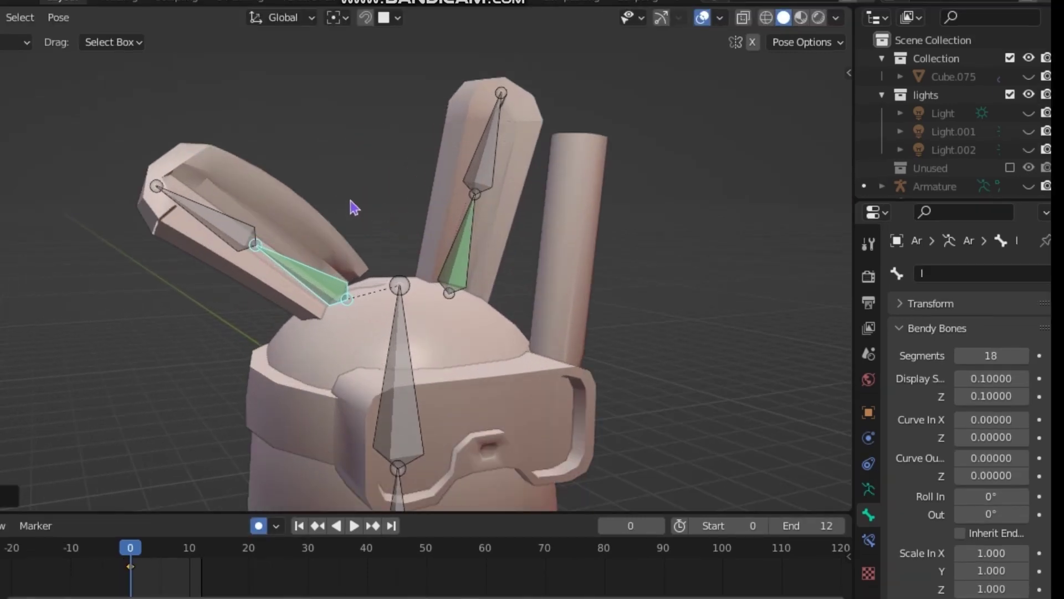
Rotate the outer bone of the rabbit's drooping ear to fold the ear tip down
left_click(219, 225)
key("r")
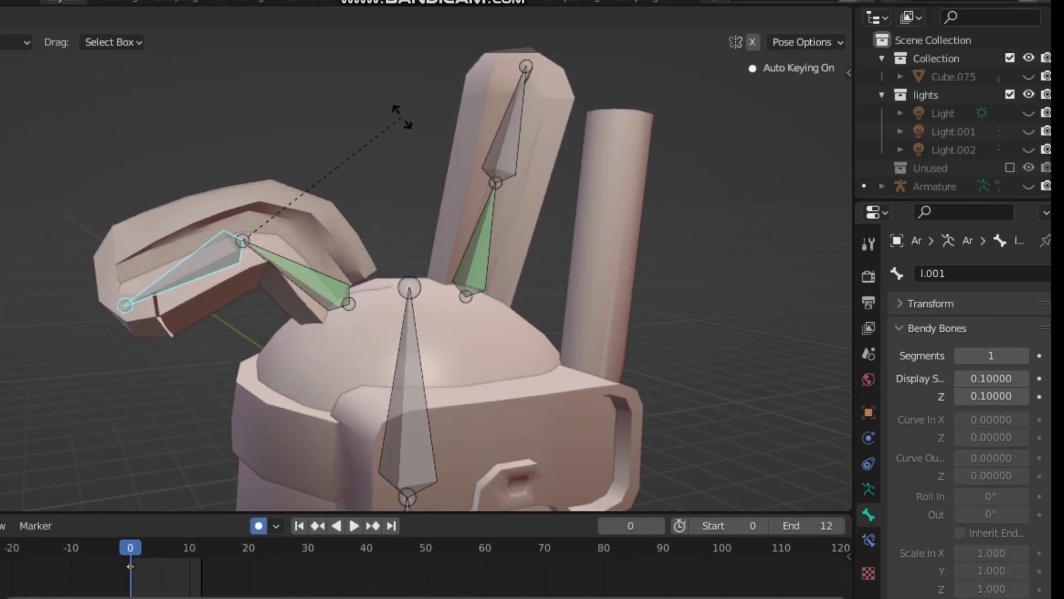
left_click(388, 140)
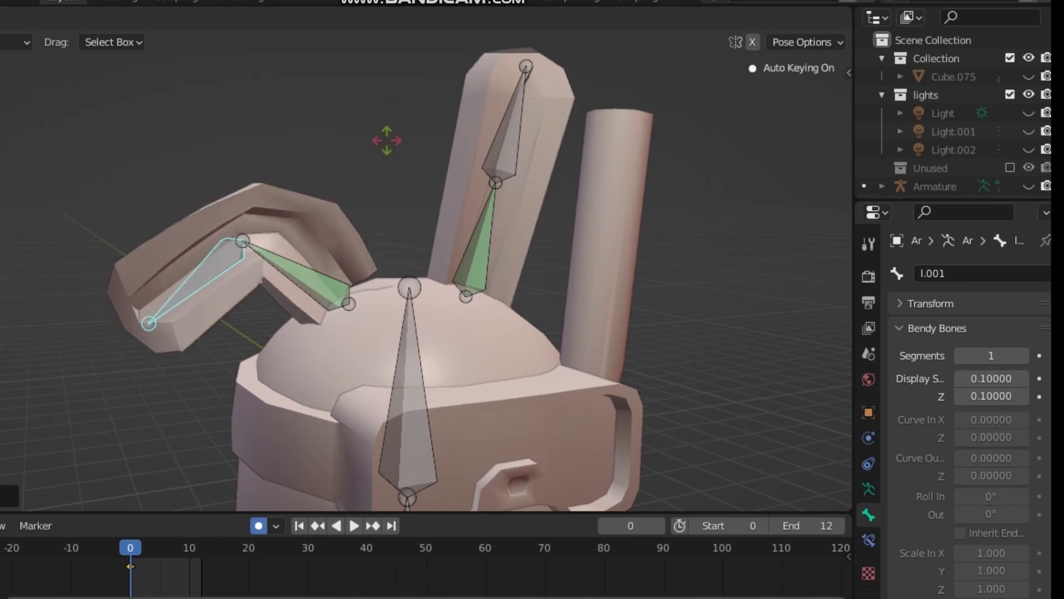
Set the ear tip bone's Bendy Bones segments to 4 and rotate the bone
left_click(1029, 358)
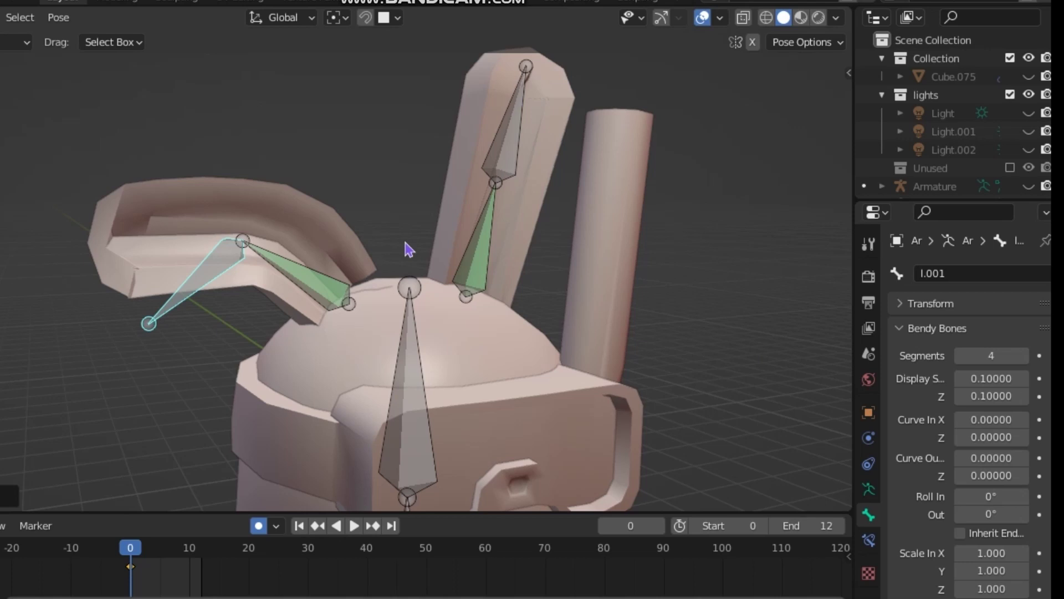
key("r")
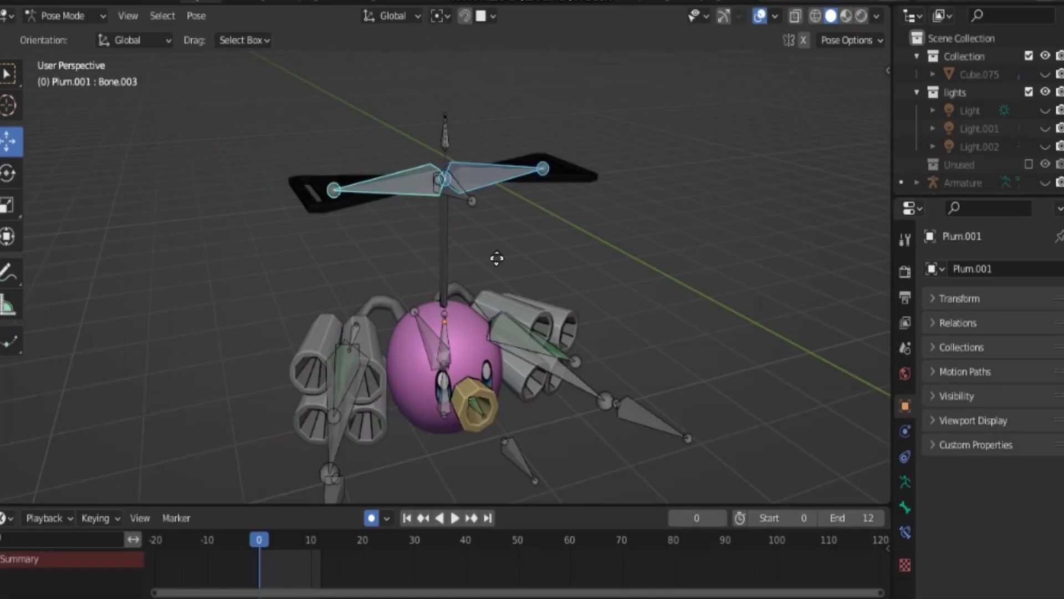
Rotate the propeller blade bones above the pink character about the Z axis
key("g")
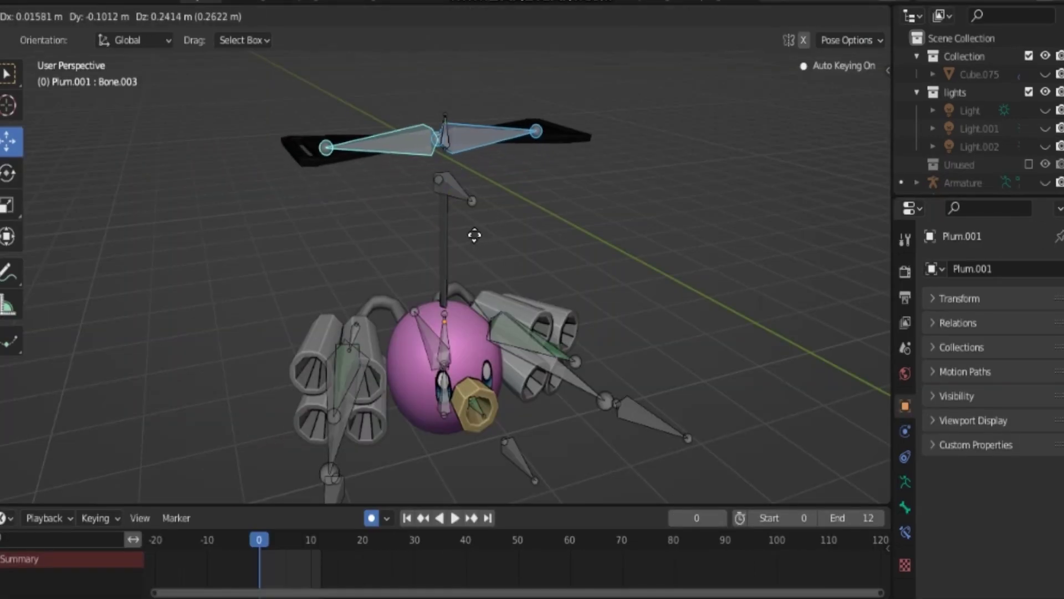
key("Escape")
key("r")
key("z")
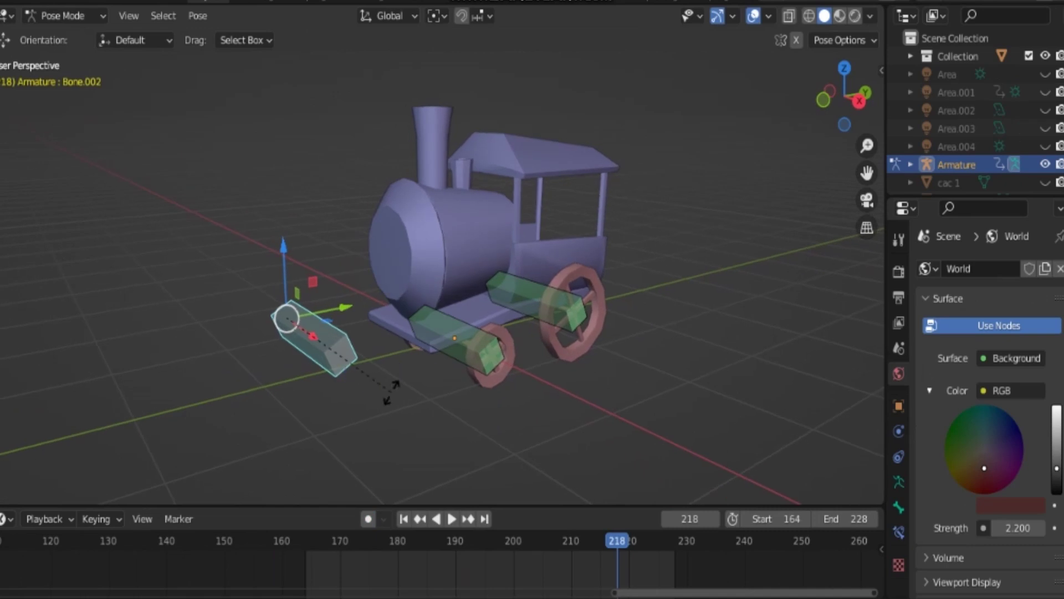
Rotate the control bone in front of the train about the global X axis to test the wheels
key("r")
key("x")
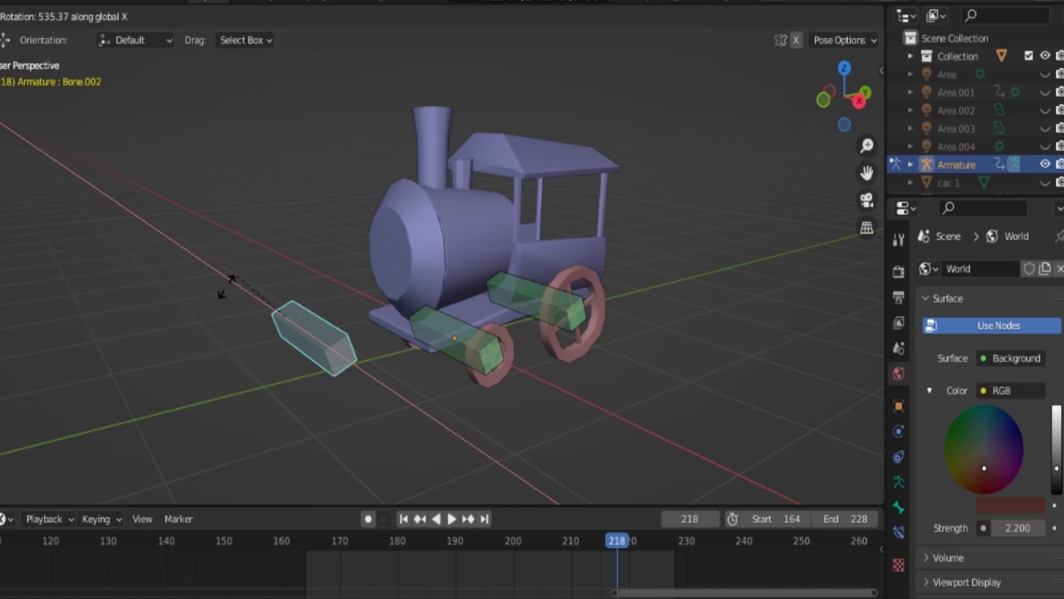
left_click(442, 318)
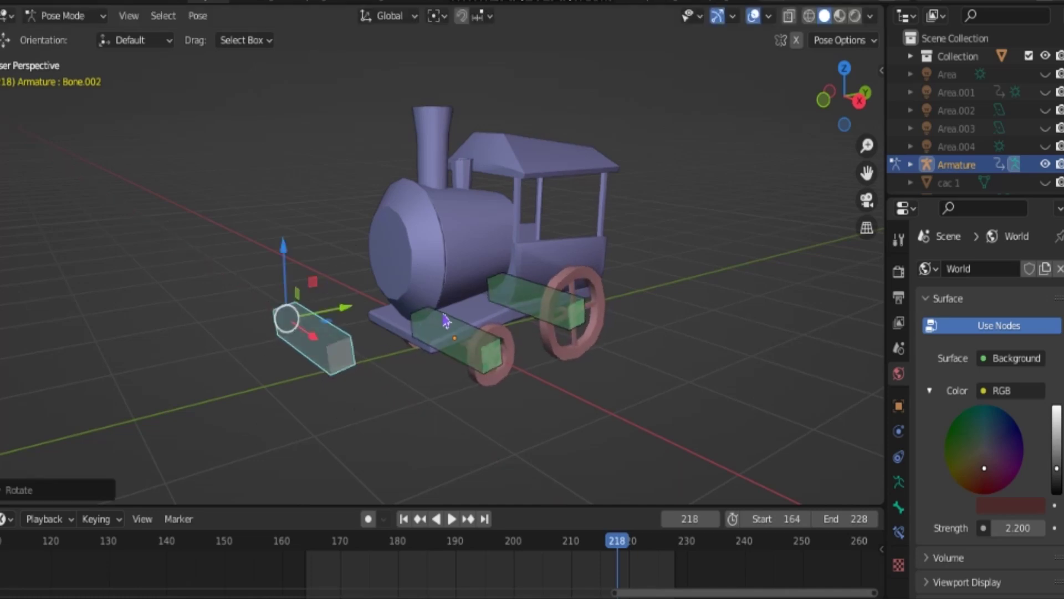
middle_click_drag(446, 318, 420, 314)
key("r")
right_click(428, 269)
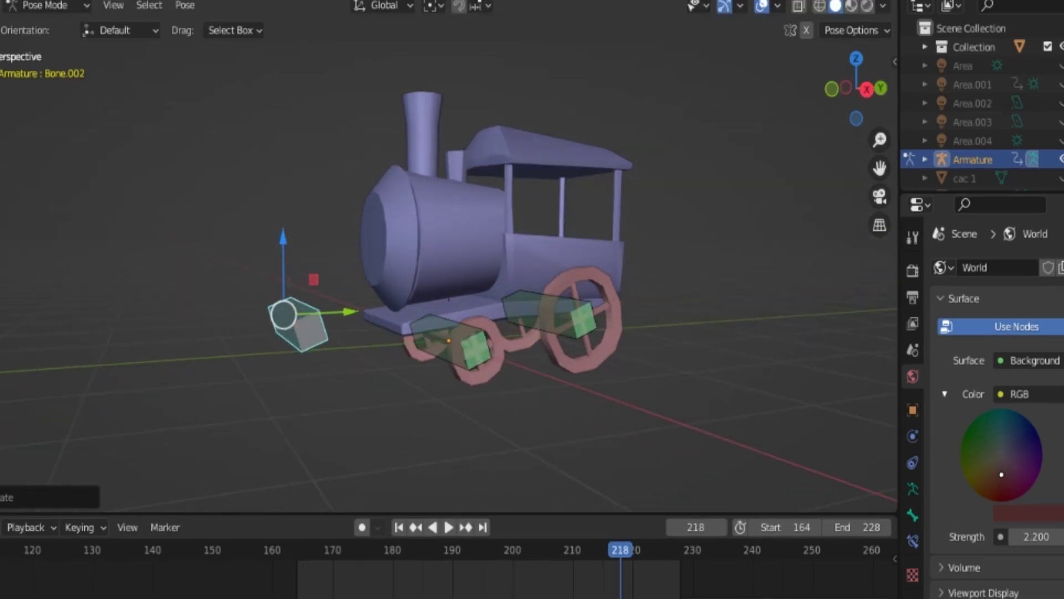
key("r")
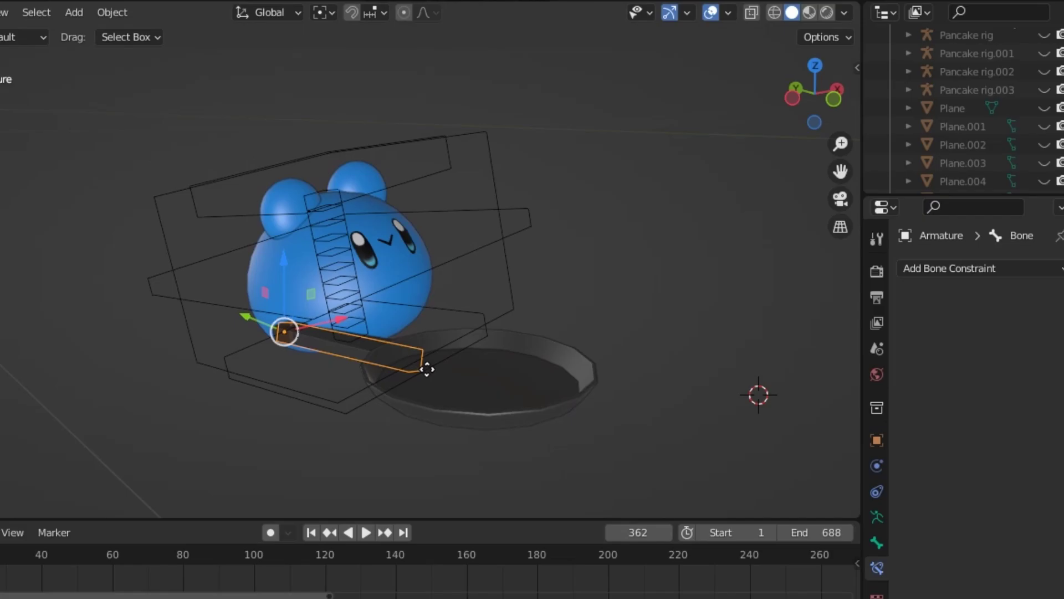
Add a Child Of constraint to the frying pan's bone in Pose Mode, with Blob Rig.002 as its target
key("g")
right_click(588, 374)
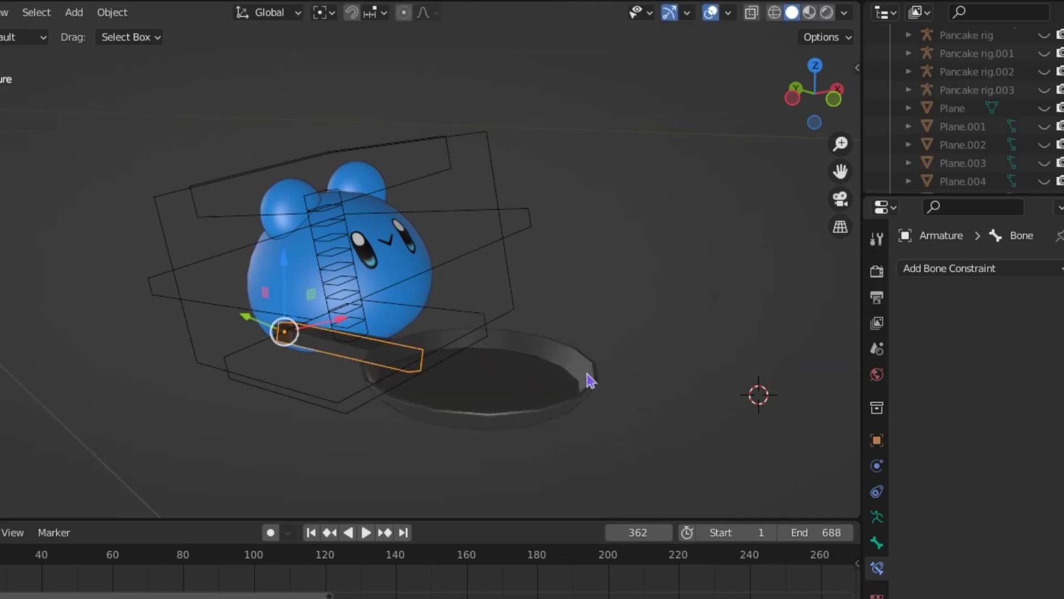
left_click(944, 269)
key("ctrl+Tab")
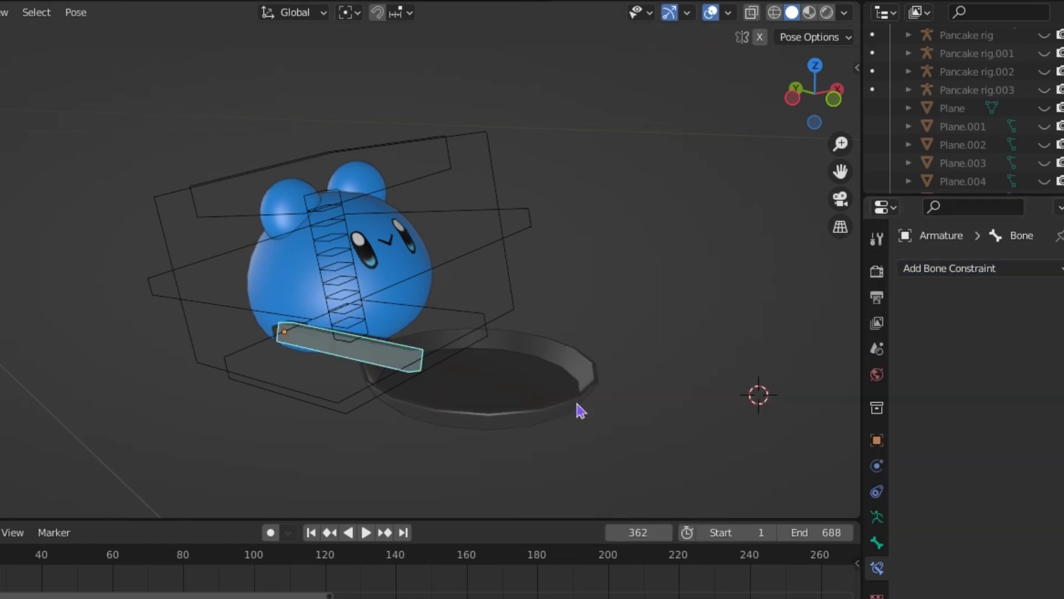
left_click(953, 269)
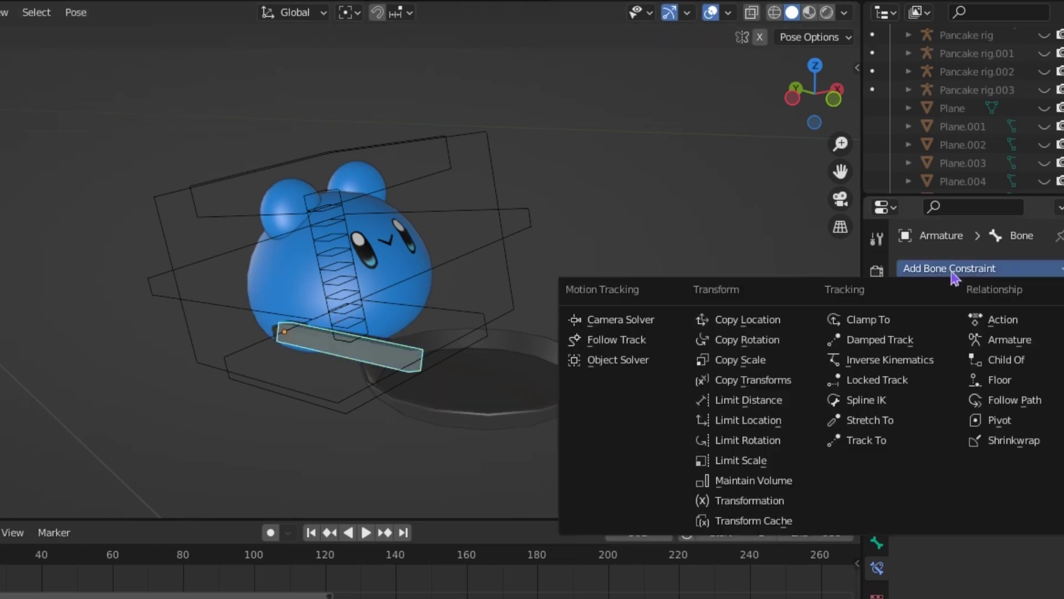
left_click(1006, 360)
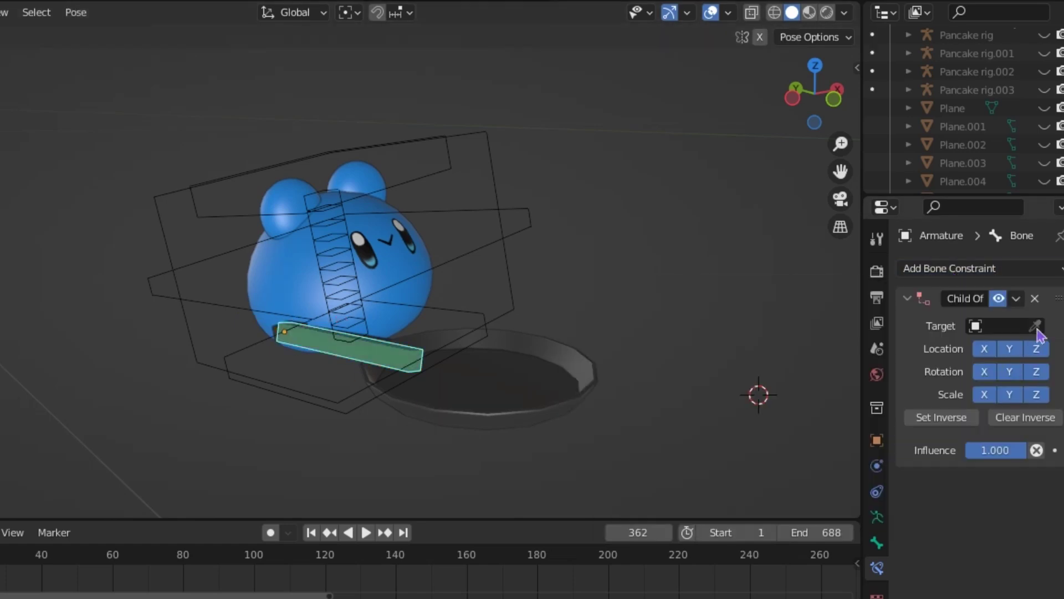
left_click(355, 299)
mouse_move(440, 311)
middle_mouse_down()
mouse_move(454, 311)
mouse_move(434, 311)
middle_mouse_up()
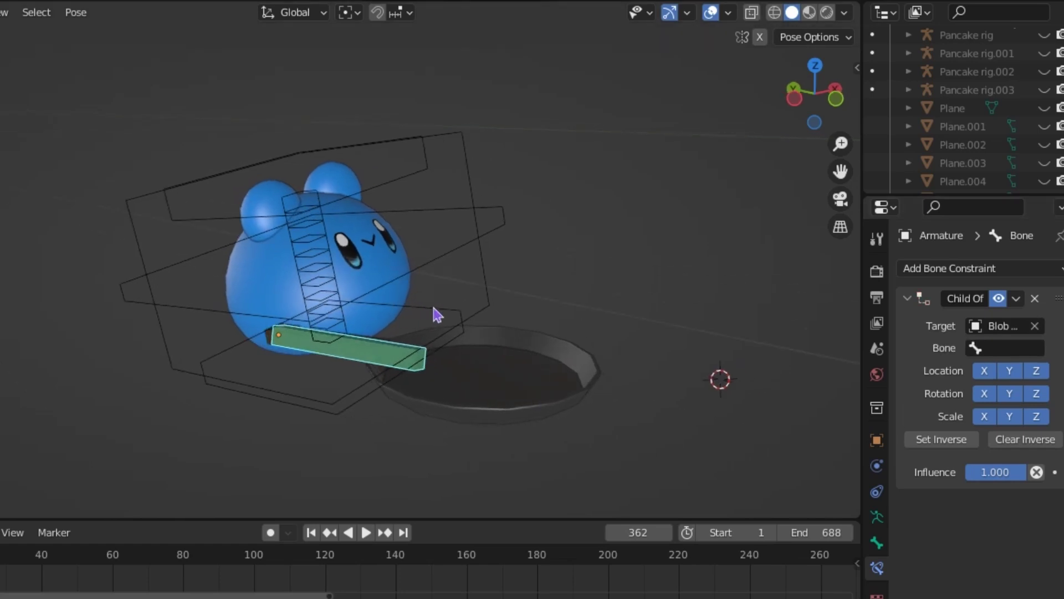
Try moving the blob rig in Object Mode to test the pan's attachment, and reselect the pan's armature
key("ctrl+Tab")
left_click(332, 276)
key("g")
right_click(286, 291)
left_click(397, 355)
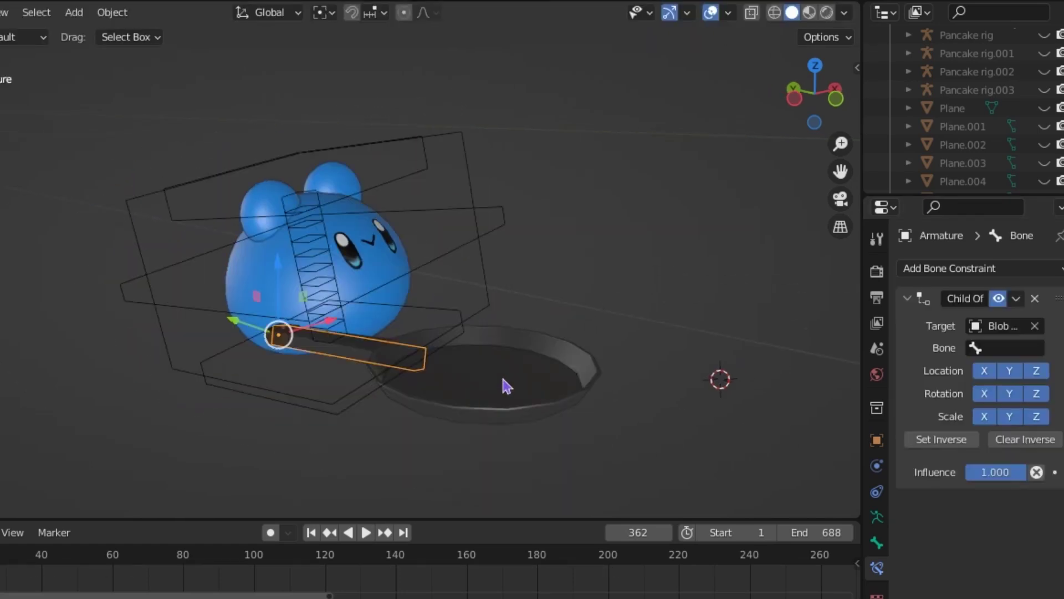
Return the pan's armature to Pose Mode and open the Child Of constraint's bone selection
key("ctrl+Tab")
left_click(987, 349)
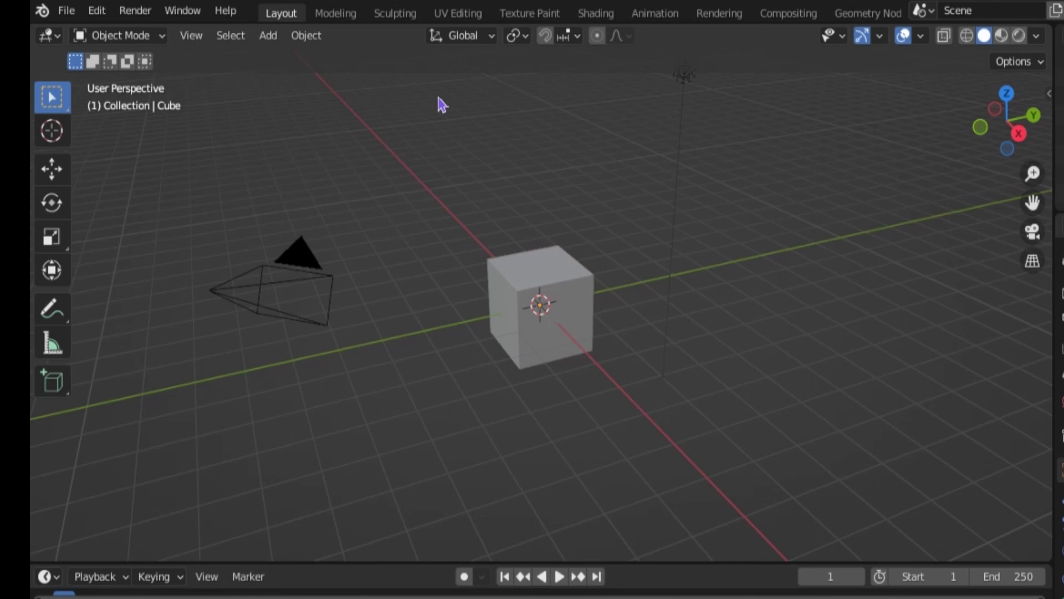
Open the add-on preferences and search for the Rigify add-on
left_click(103, 12)
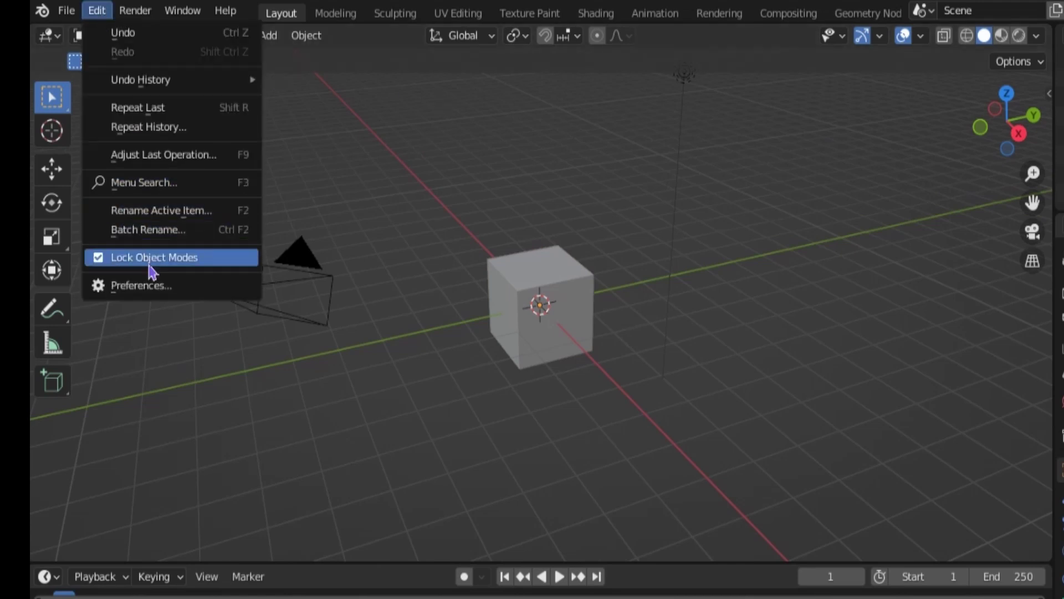
left_click(141, 286)
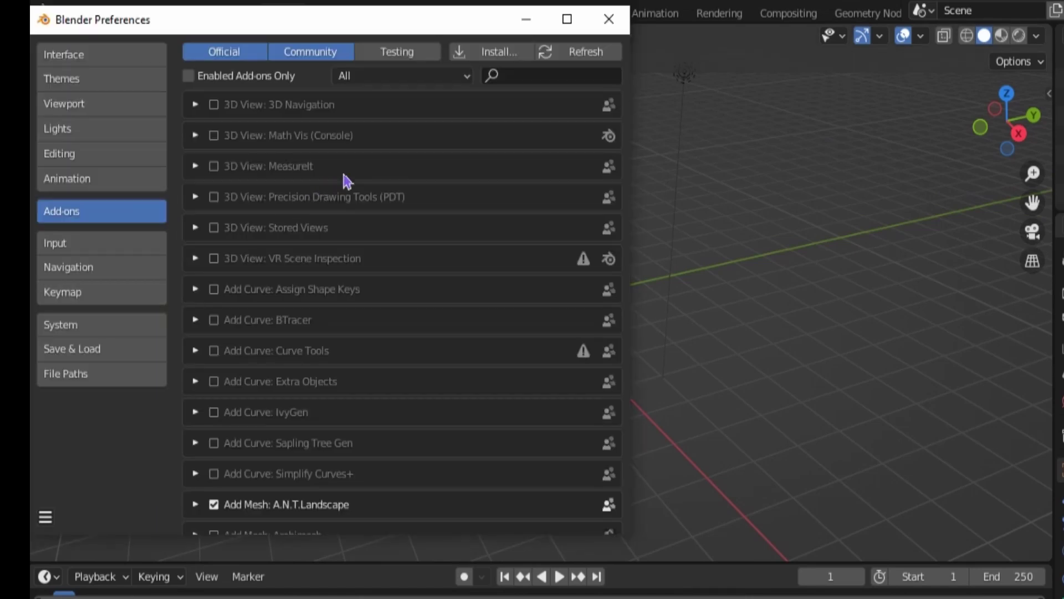
type("ig")
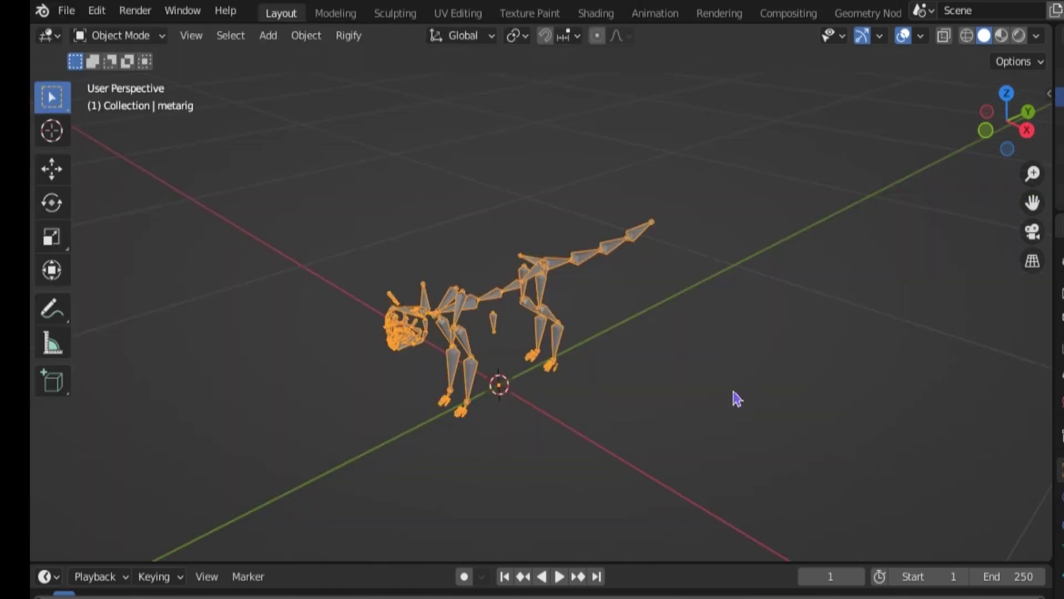
Generate the Rigify control rig from the human metarig and switch it to Pose Mode
middle_click_drag(737, 399, 713, 357)
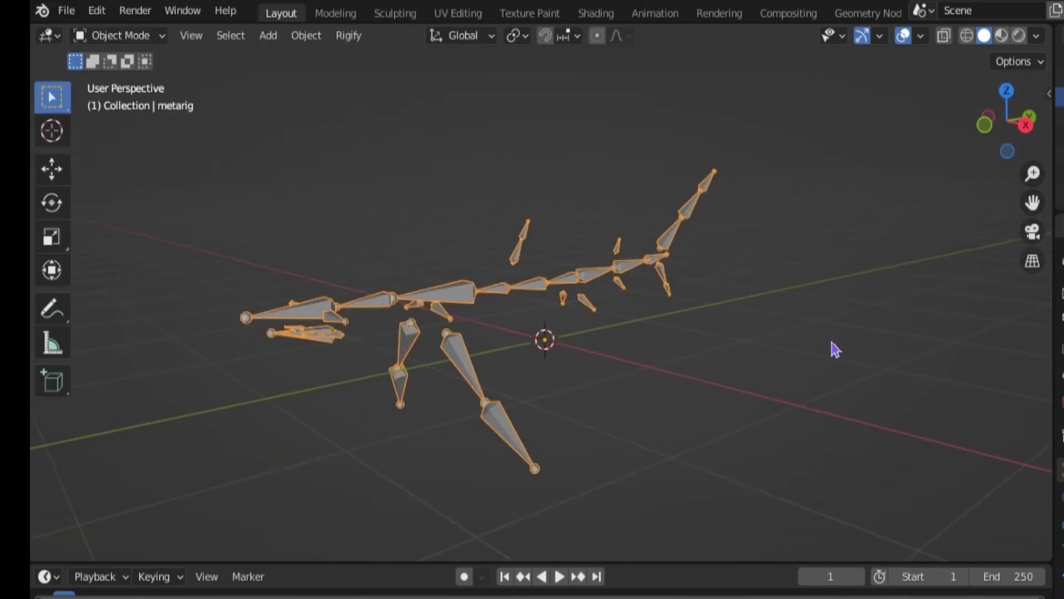
middle_click_drag(835, 349, 727, 364)
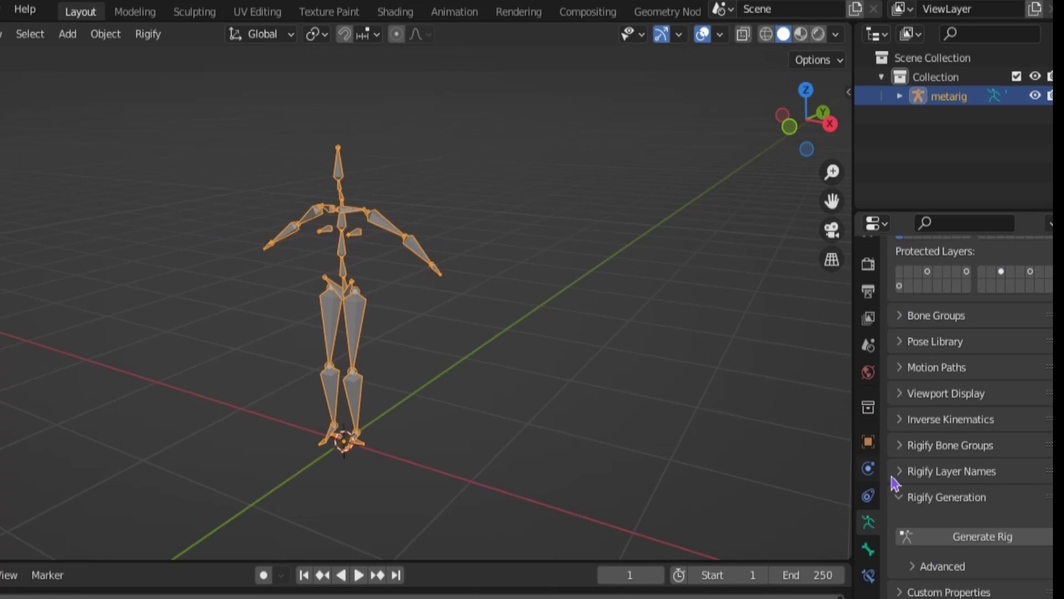
left_click(945, 538)
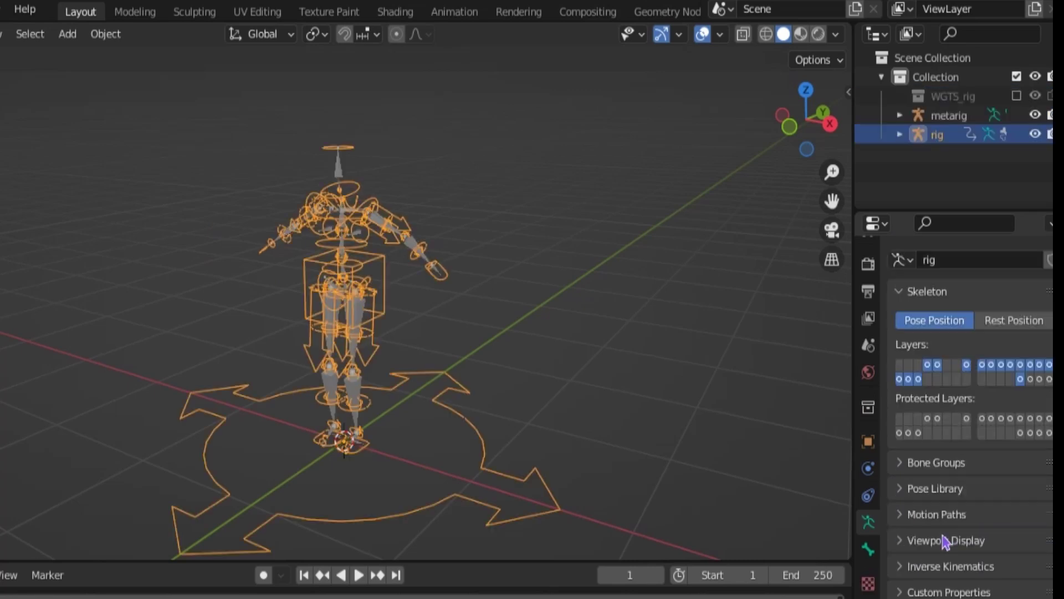
key("ctrl+Tab")
middle_click_drag(459, 419, 454, 384)
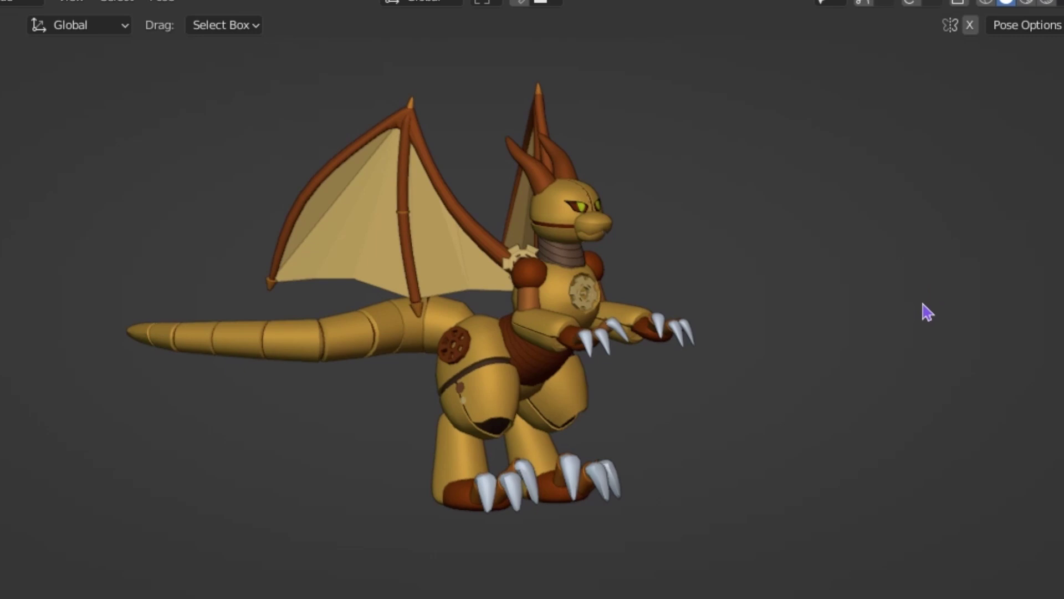
Move the dragon's foot control bone to test how the leg follows
key("g")
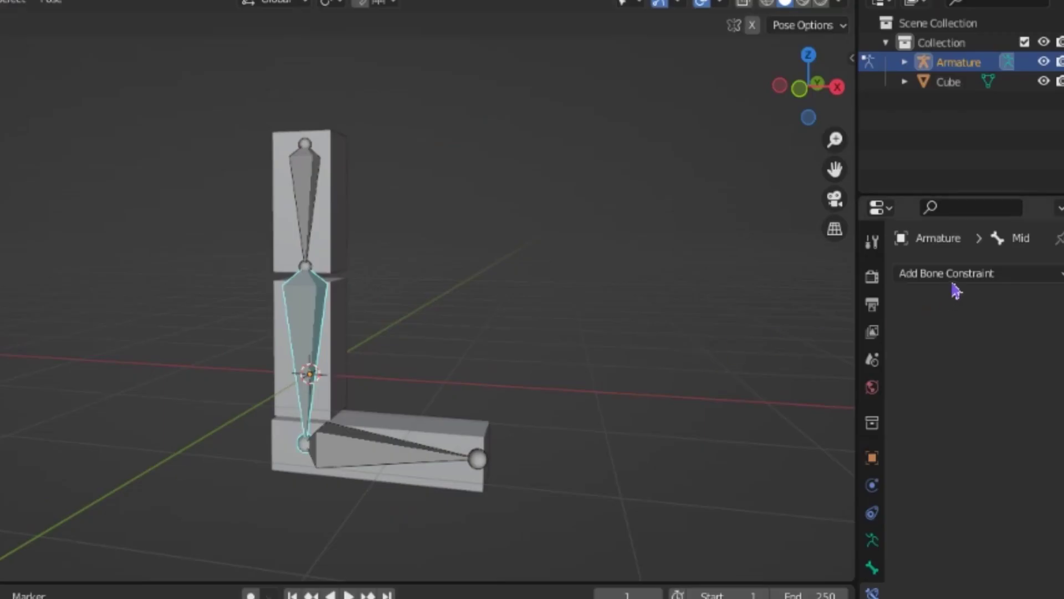
Add an Inverse Kinematics bone constraint to the Mid bone of the three-bone block leg
left_click(952, 274)
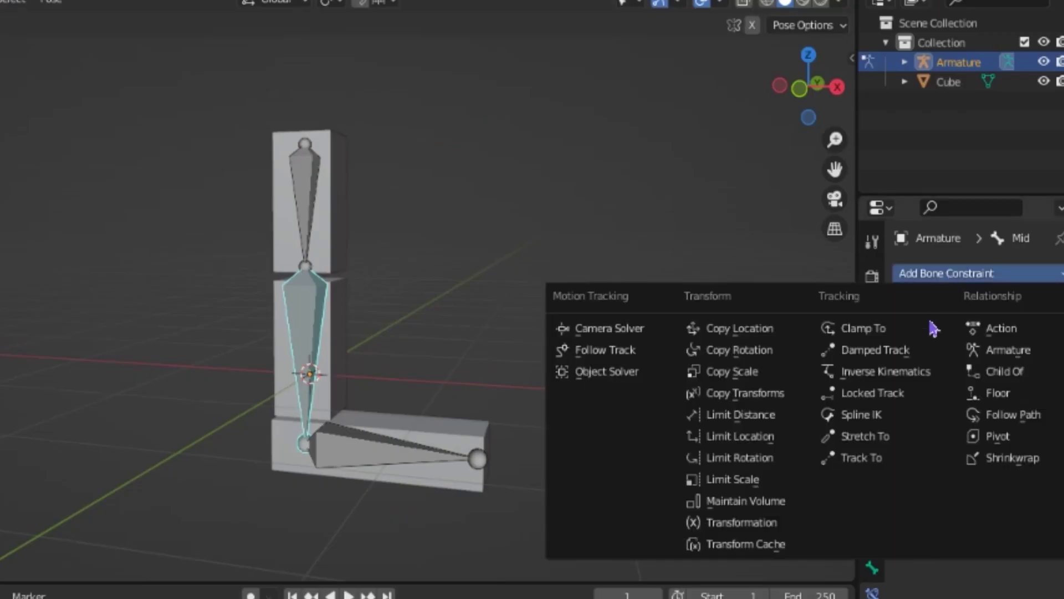
left_click(911, 379)
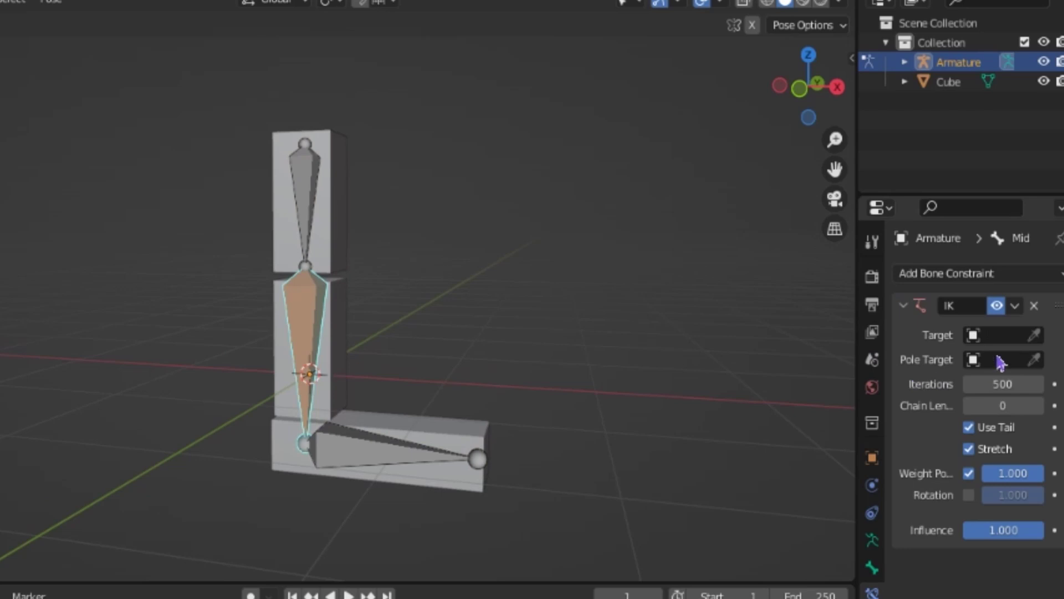
Set the IK constraint's target to the armature and its target bone to Bottom
left_click(306, 312)
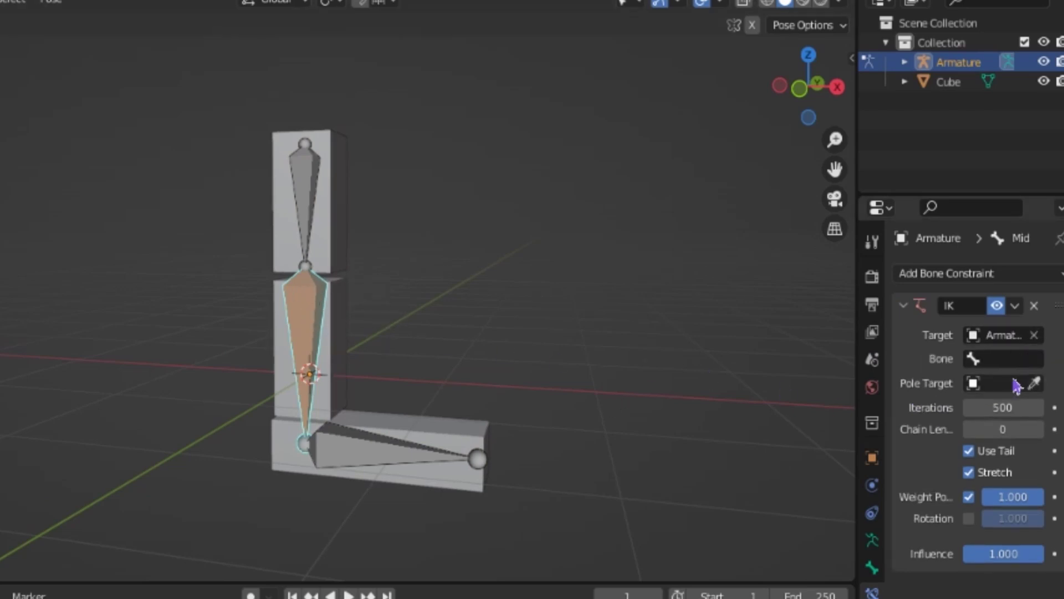
left_click(1021, 360)
left_click(954, 427)
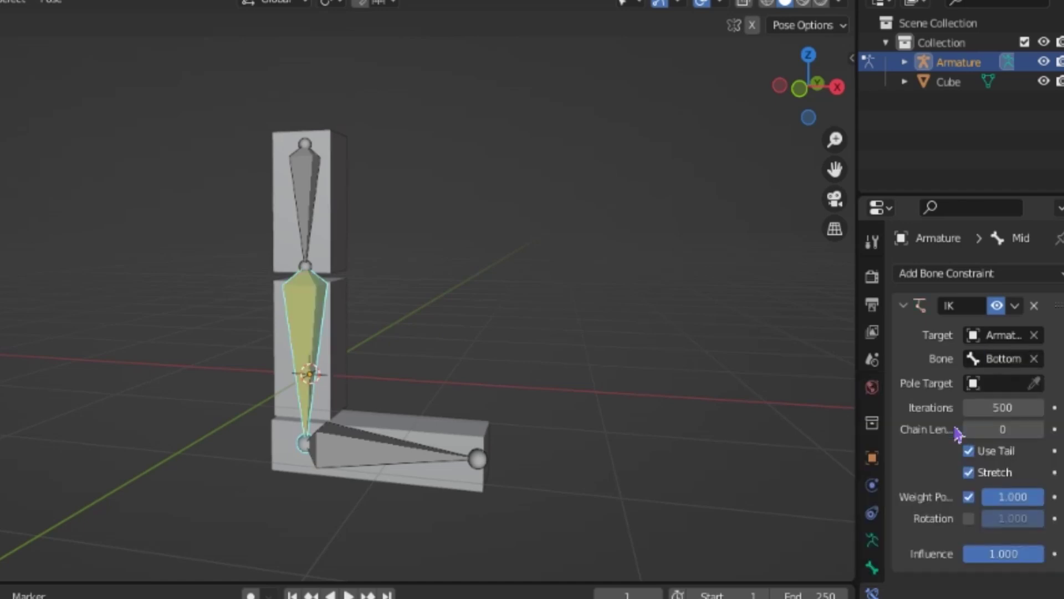
Clear the Bottom bone's parent in Edit Mode and return the armature to Pose Mode
scroll(349, 420, "up", 2)
left_click(350, 420)
key("g")
right_click(392, 418)
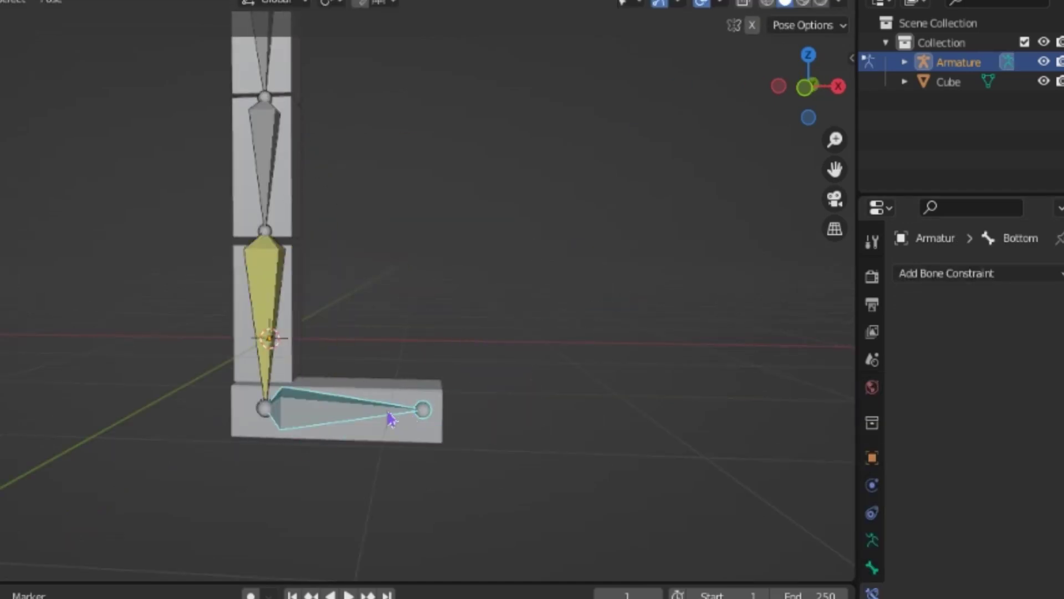
key("Tab")
key("alt+p")
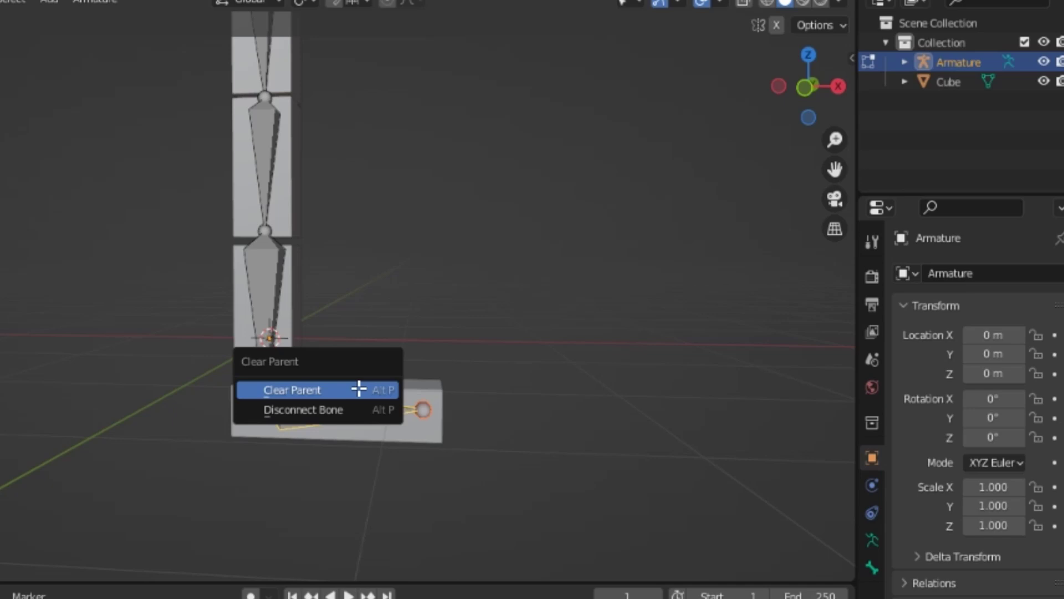
left_click(359, 389)
key("ctrl+Tab")
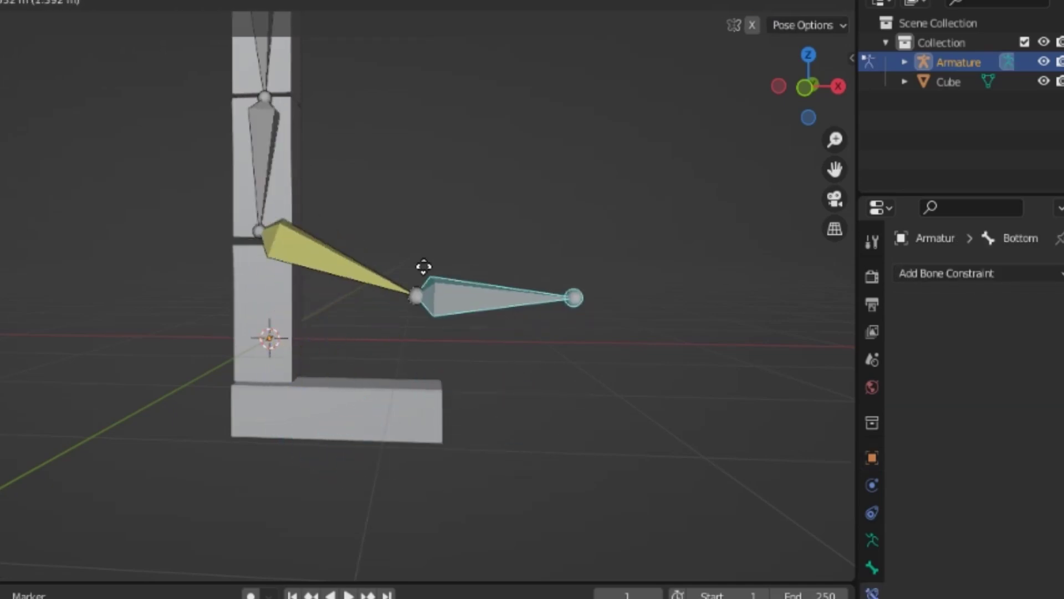
Move the Bottom foot bone around to test how the IK chain follows it
left_click_drag(460, 348, 430, 449)
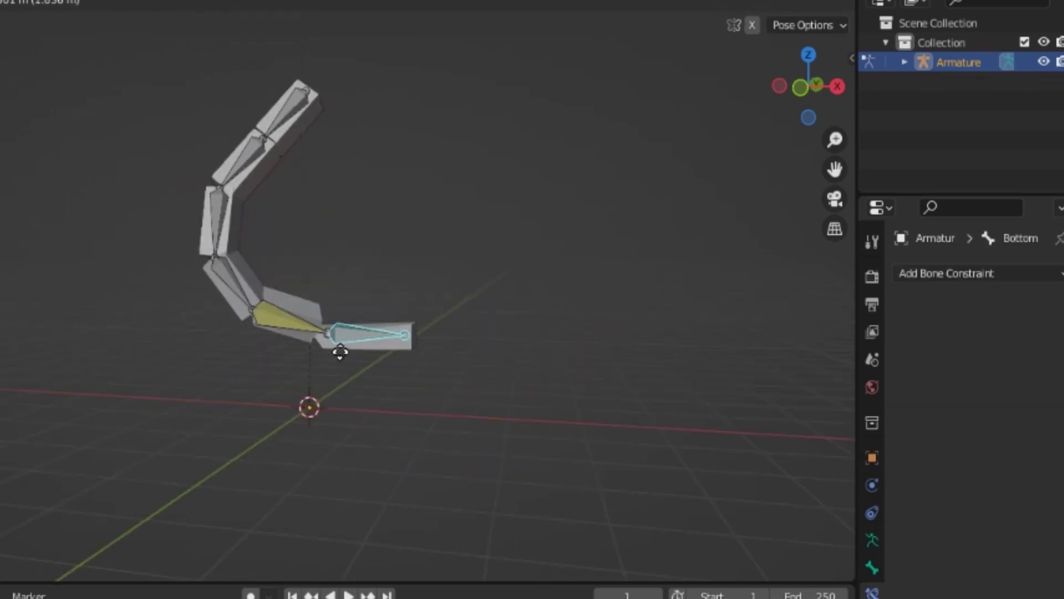
left_click_drag(337, 352, 315, 395)
left_click(315, 395)
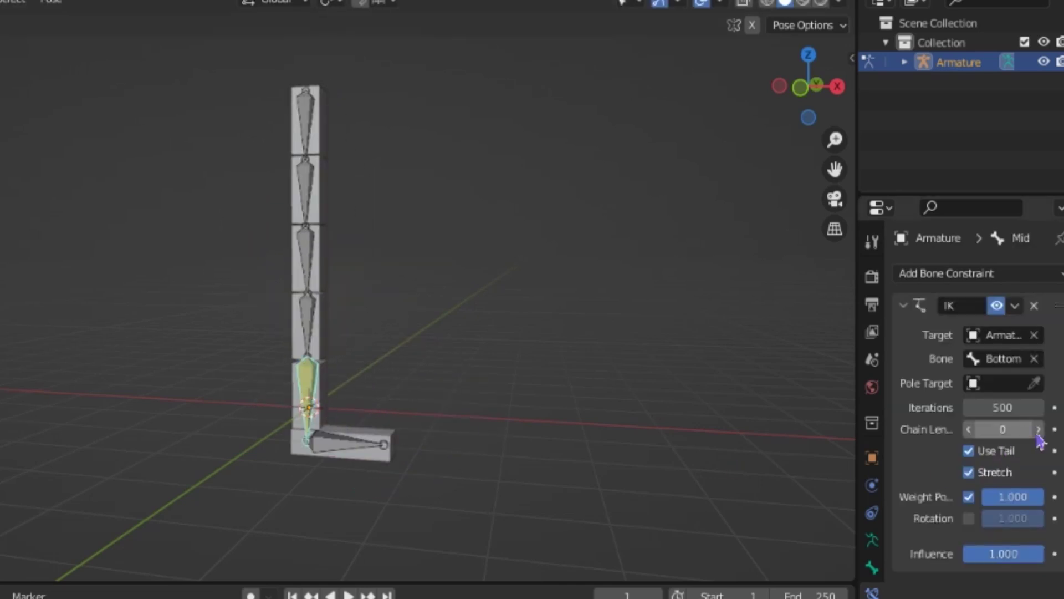
left_click(361, 451)
left_click_drag(360, 451, 387, 344)
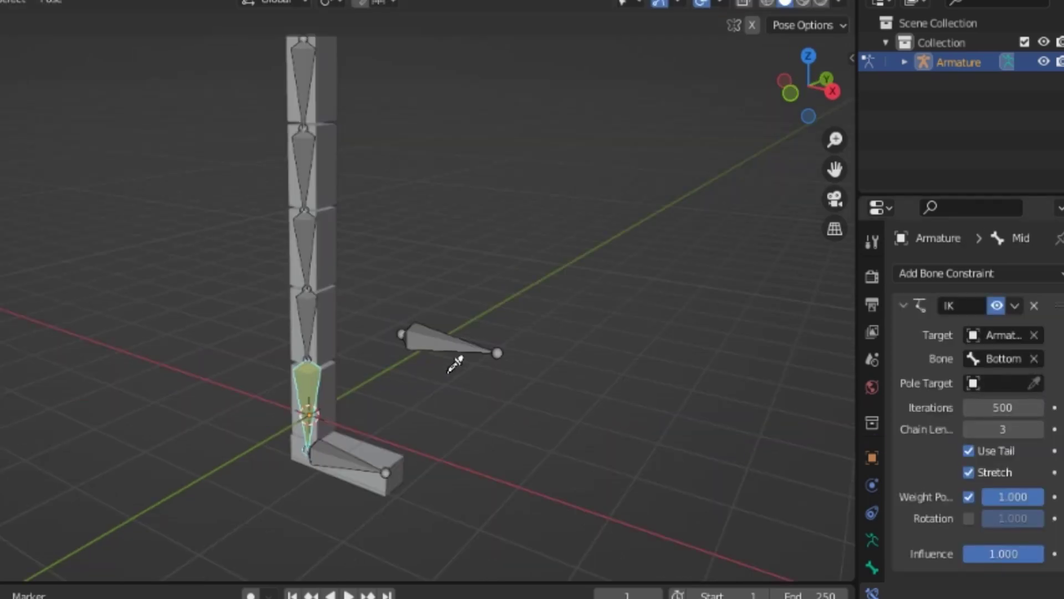
Set the IK pole target to the armature's Poll Bone and the pole angle to 94°
left_click(442, 344)
left_click(984, 408)
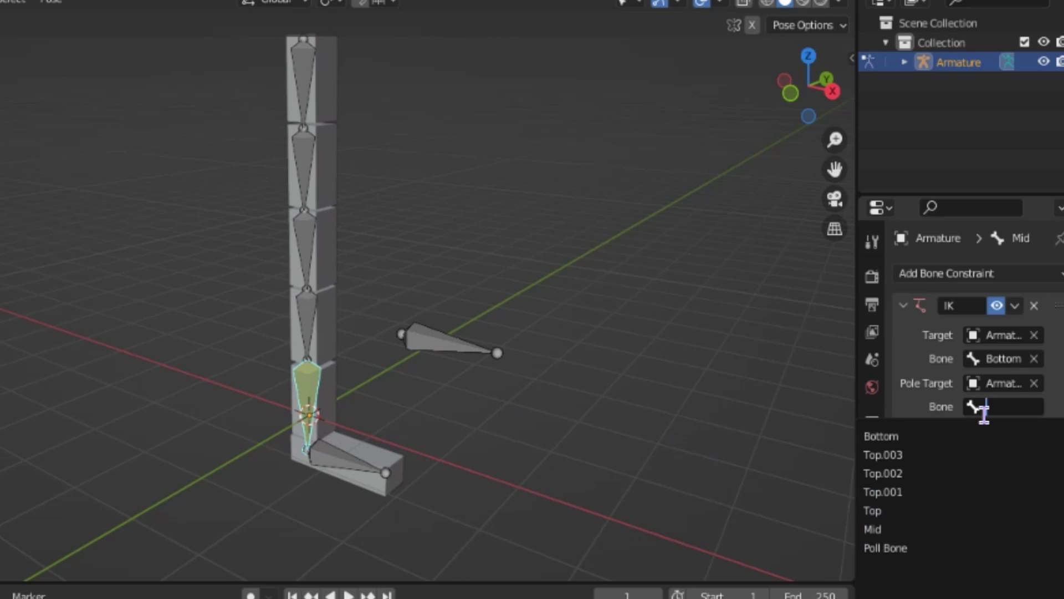
left_click(886, 547)
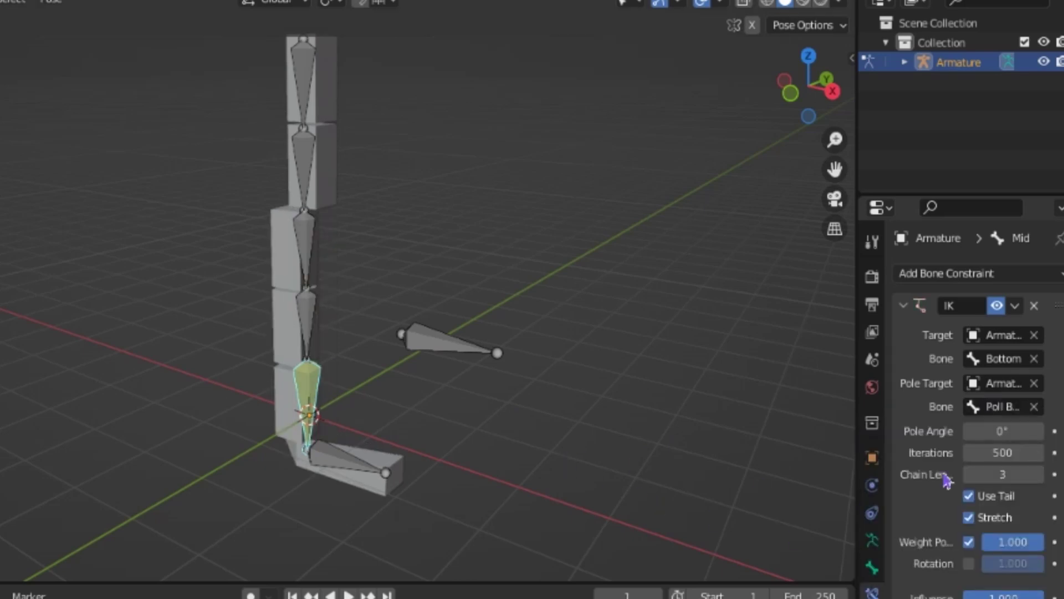
left_click_drag(1003, 431, 1042, 431)
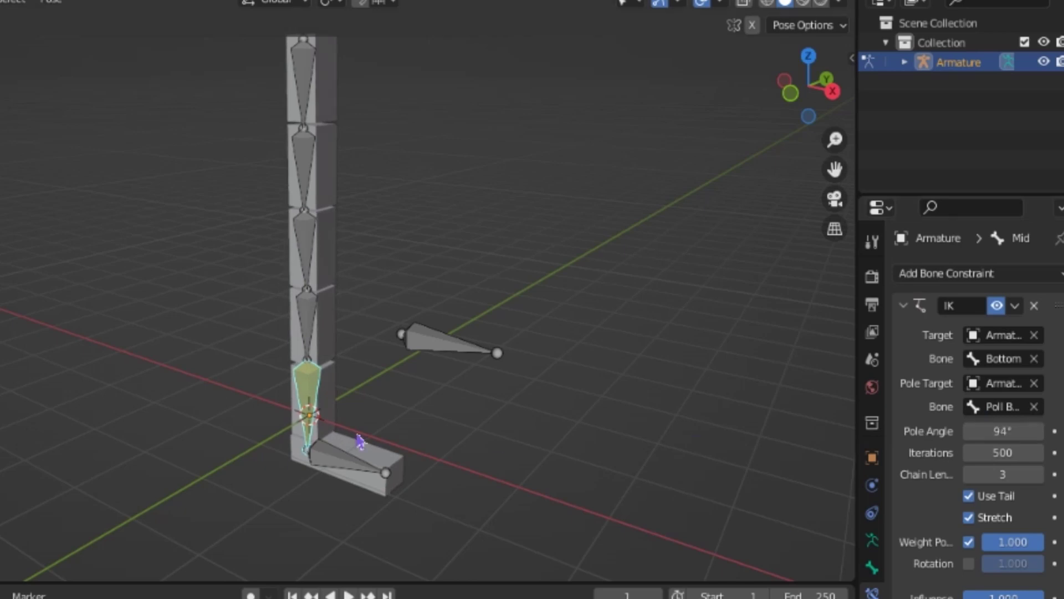
Raise the Bottom foot bone backwards to test how the leg bends with the pole target
left_click(360, 473)
middle_click_drag(335, 479, 246, 452)
key("g")
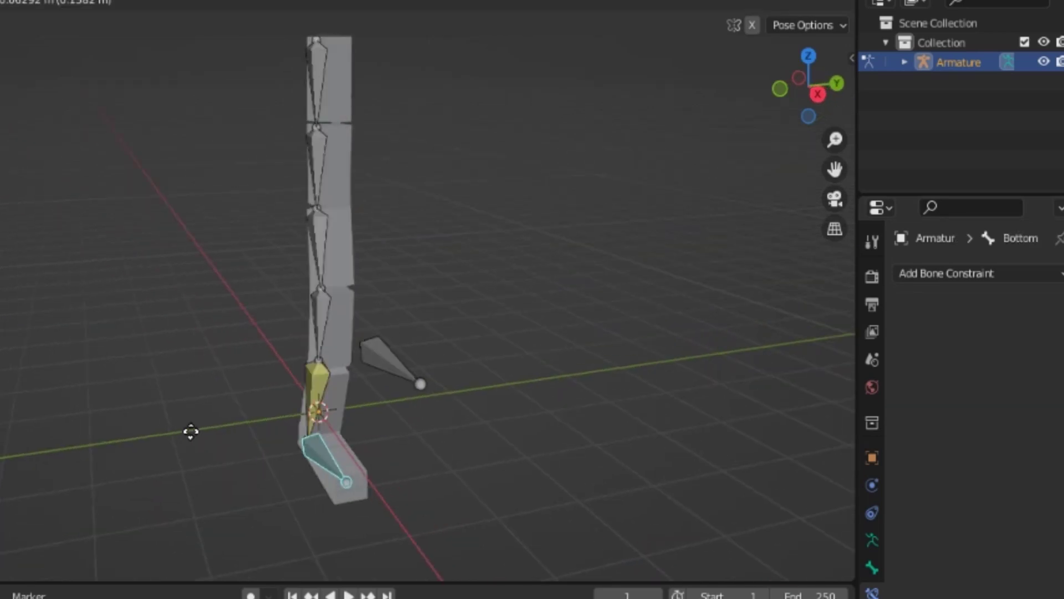
left_click(183, 370)
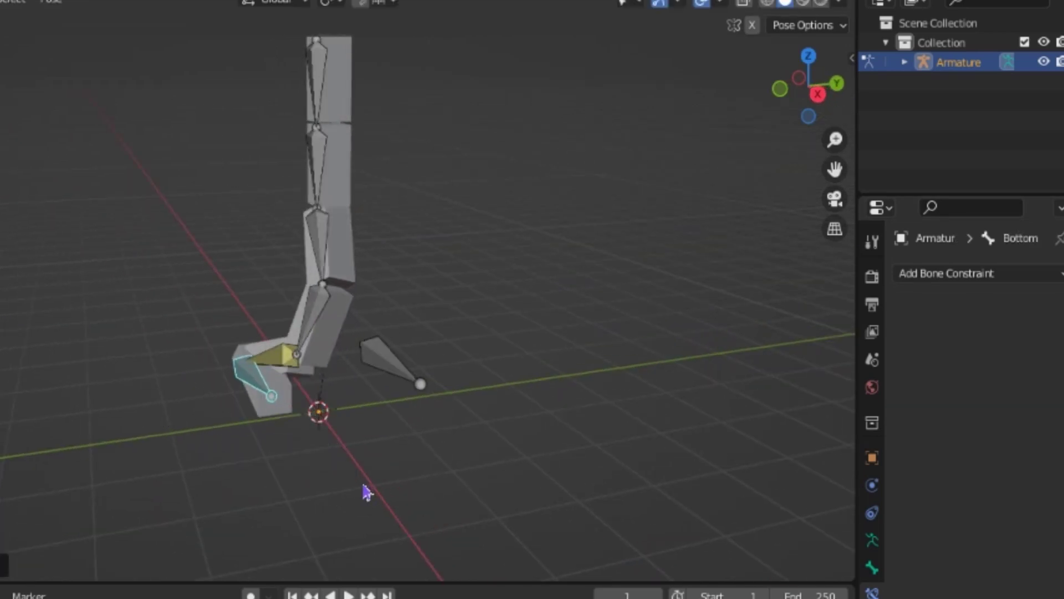
Move the leg's topmost bone downward to test how the IK chain folds above the foot
middle_click_drag(367, 493, 350, 488)
key("g")
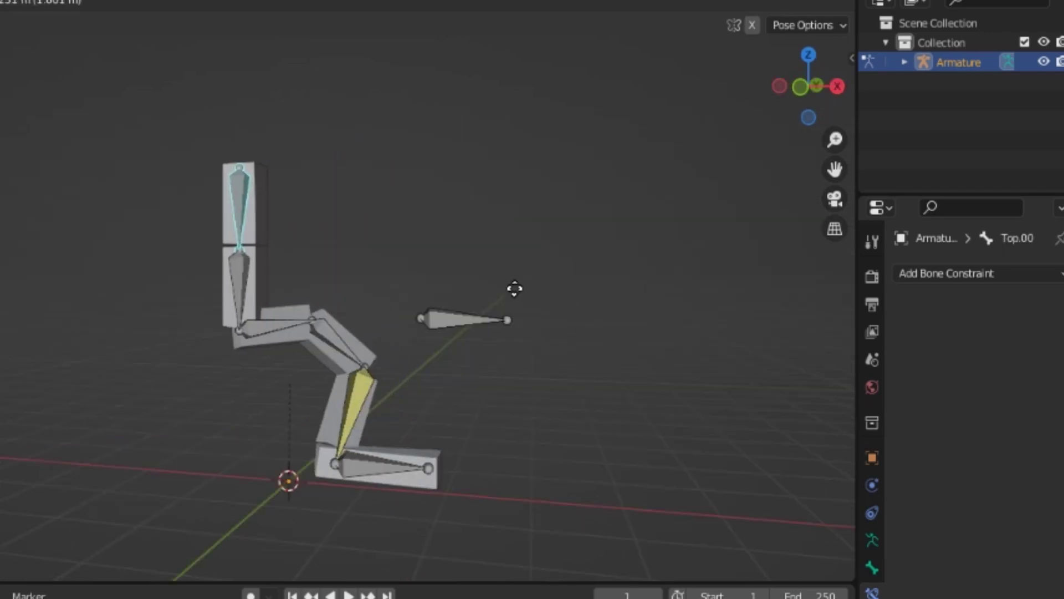
middle_click_drag(645, 243, 485, 316)
Move the Poll Bone to test how it steers the bend direction of the folded leg
left_click(478, 343)
key("g")
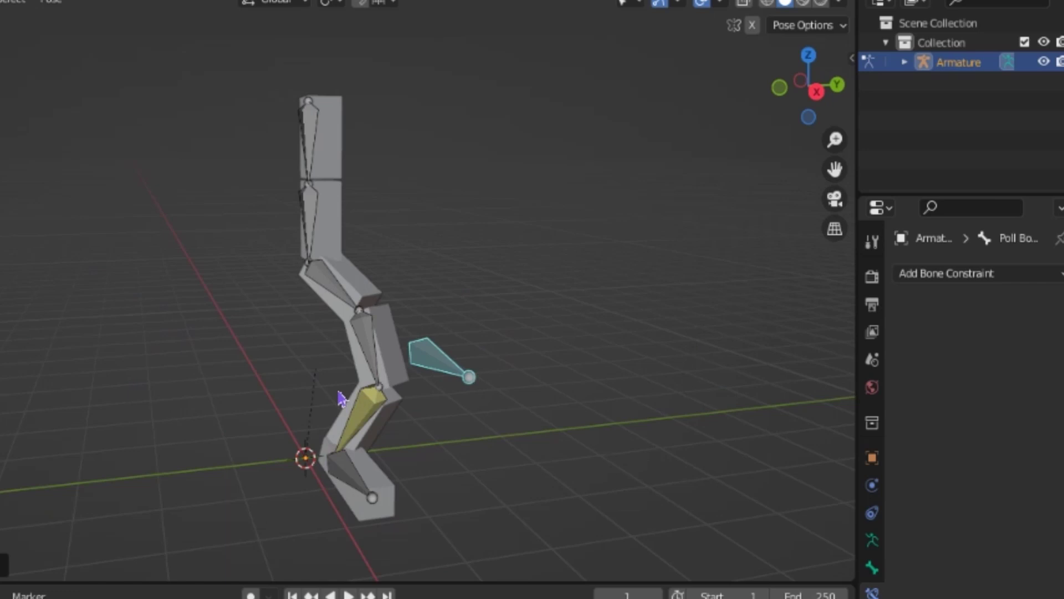
left_click(468, 375)
middle_click_drag(468, 375, 384, 502)
left_click(309, 452)
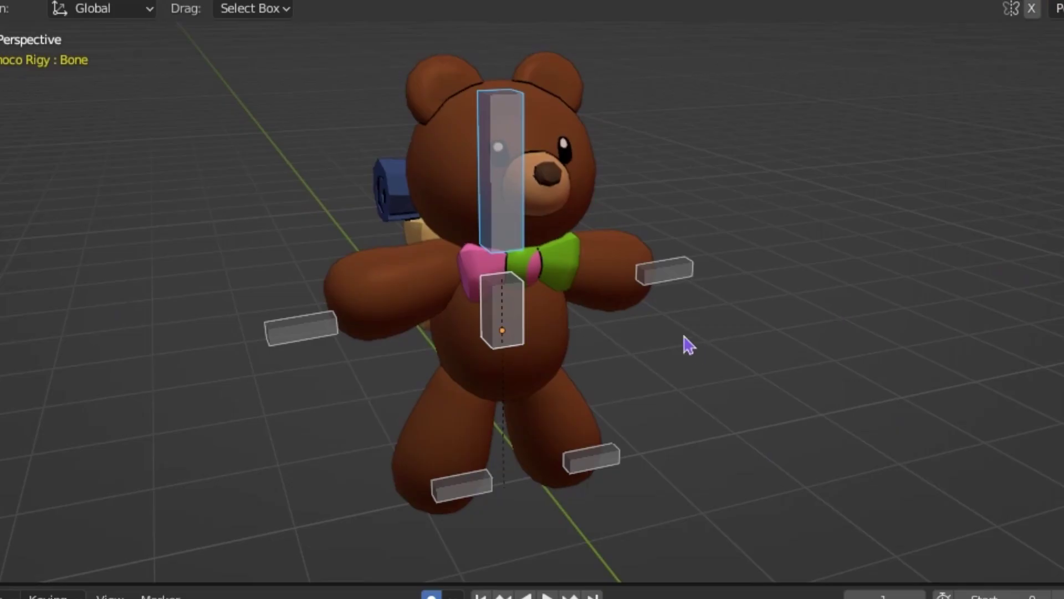
Test the bear rig by moving both hand control bones and rotating the head bone around the Z axis
left_click(666, 277)
key("g")
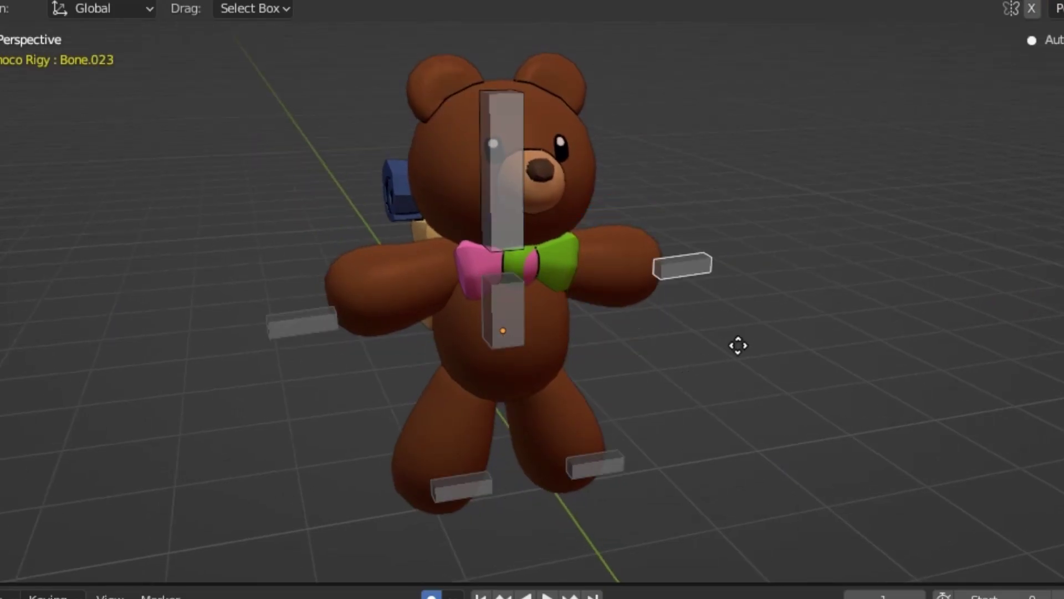
left_click(729, 351)
key("g")
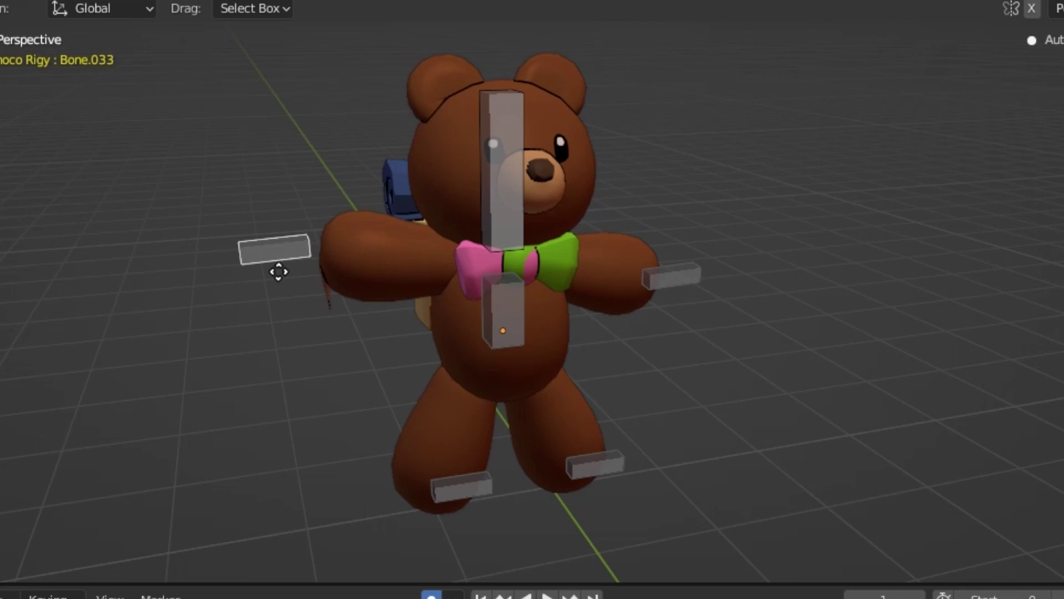
right_click(294, 310)
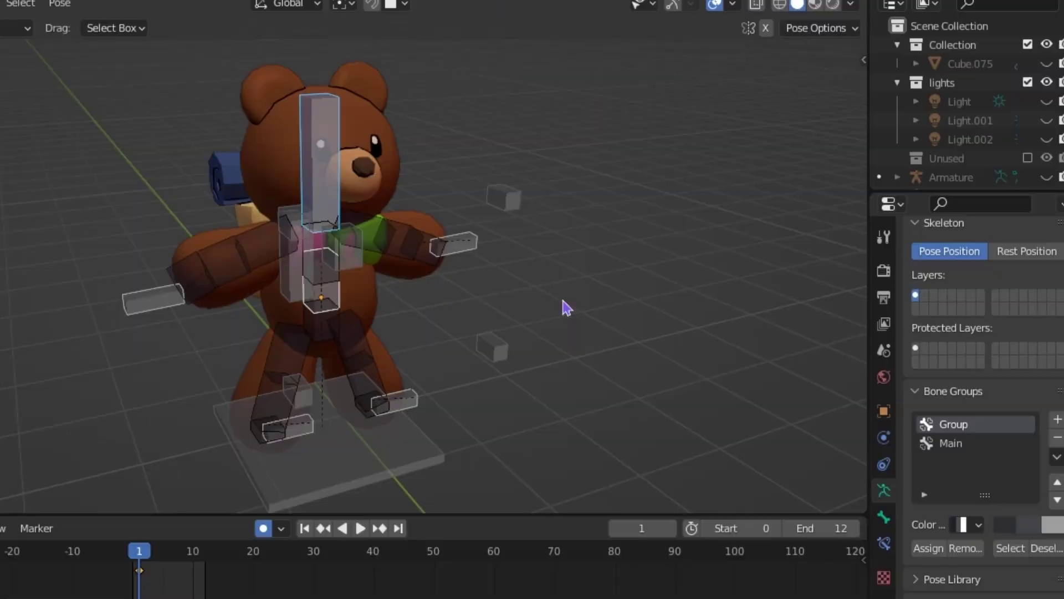
middle_click_drag(562, 300, 564, 294)
Move the bear's selected control bones to the second bone layer and display that layer
key("m")
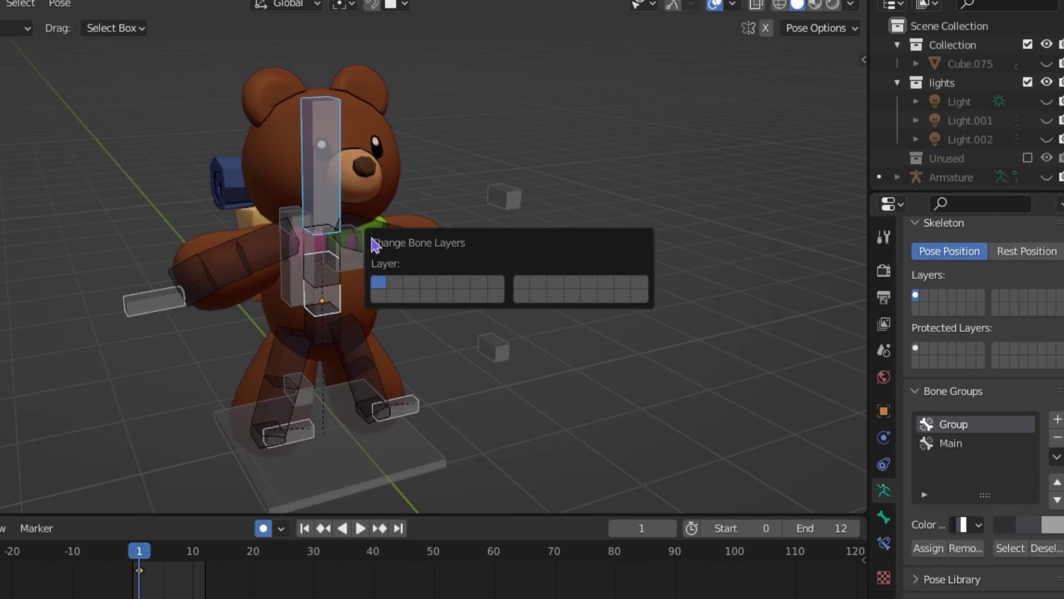
left_click(396, 284)
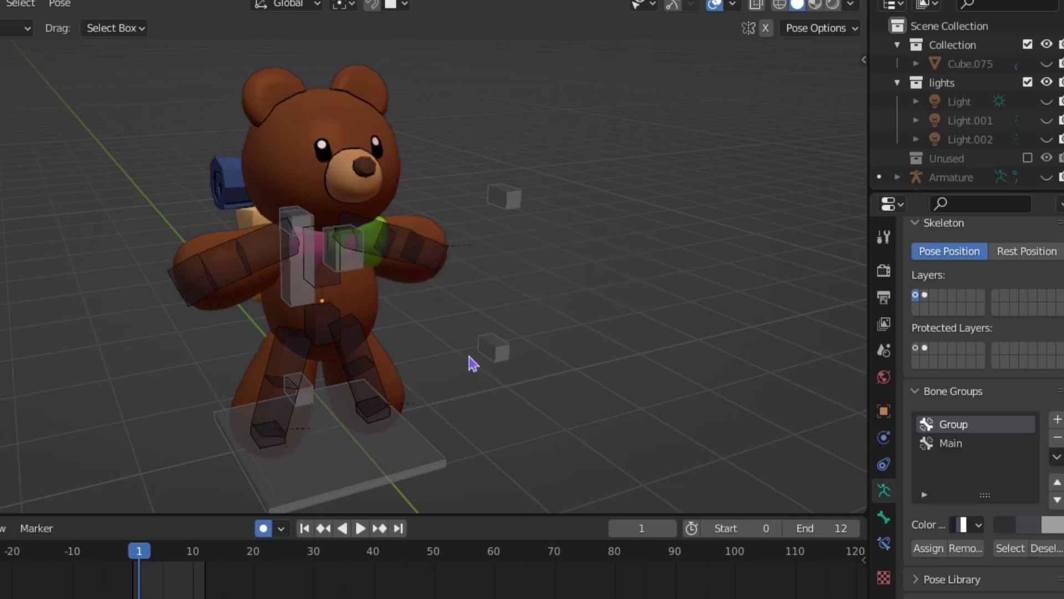
middle_click_drag(786, 387, 781, 387)
left_click(922, 298)
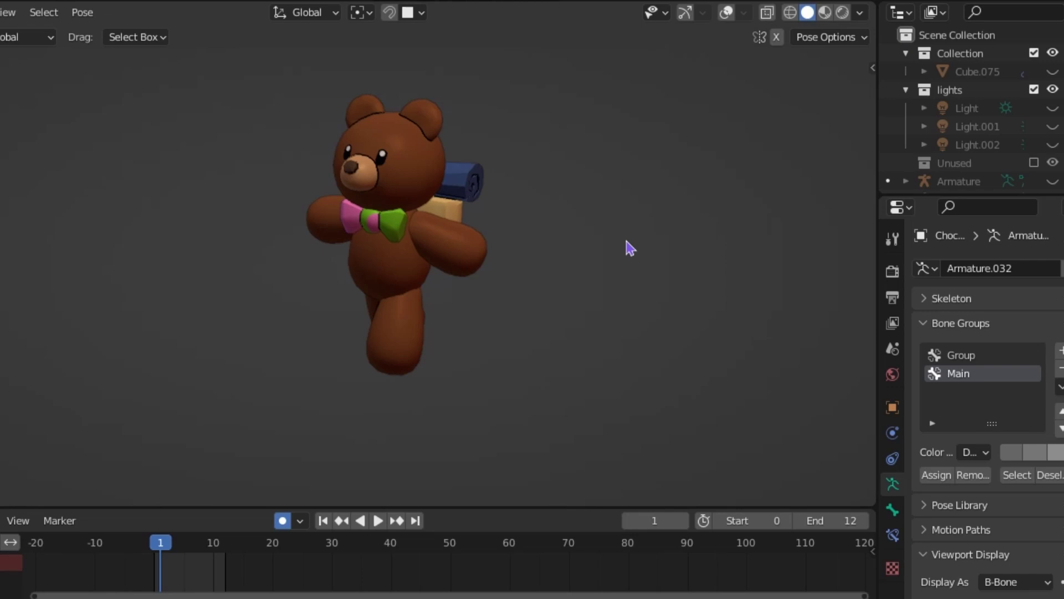
Move the bear's selected control bone along the Z axis
key("g")
key("z")
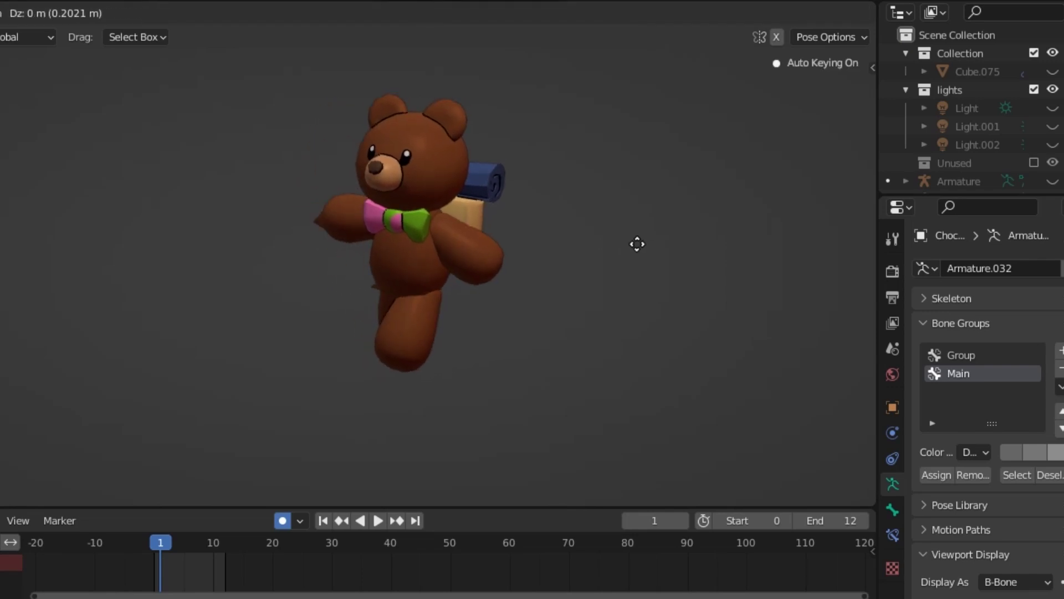